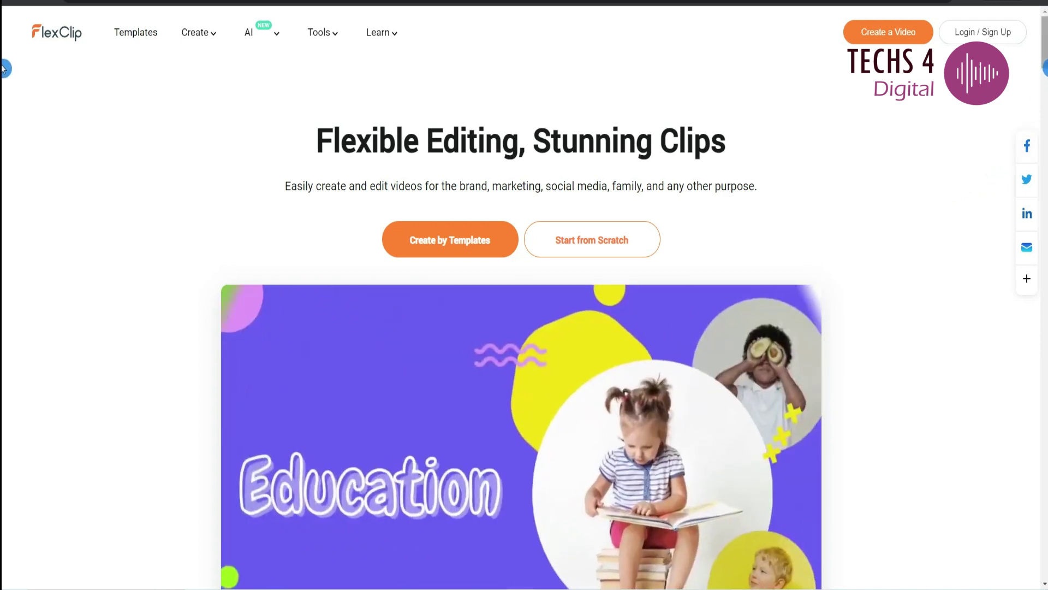
Scroll down the FlexClip homepage's features to the AI tools section
{"action": "scroll", "coordinate": [3, 62], "scroll_direction": "down", "scroll_amount": 1}
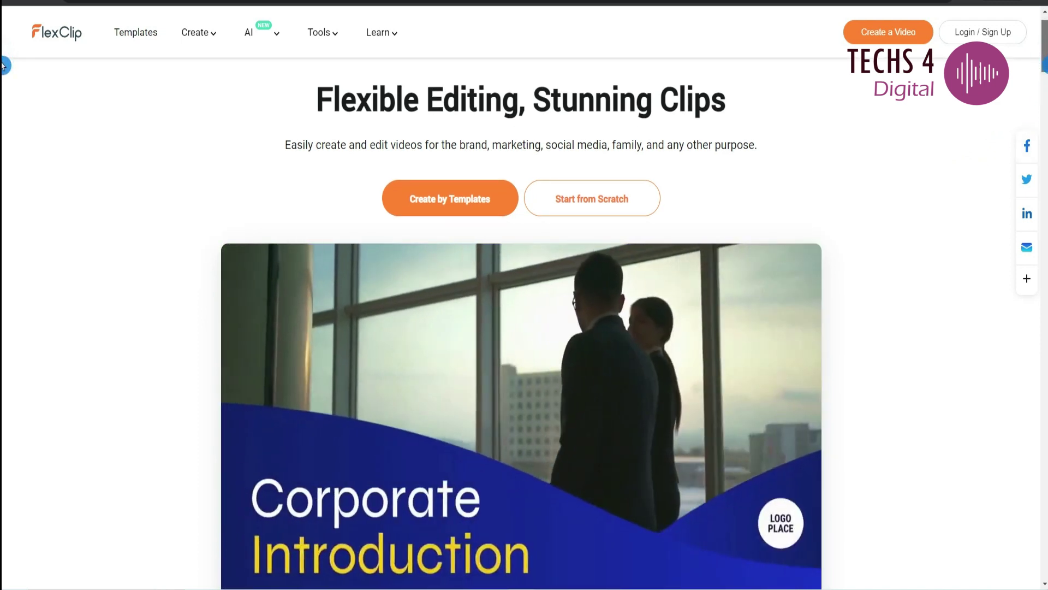
{"action": "scroll", "coordinate": [3, 68], "scroll_direction": "down", "scroll_amount": 2}
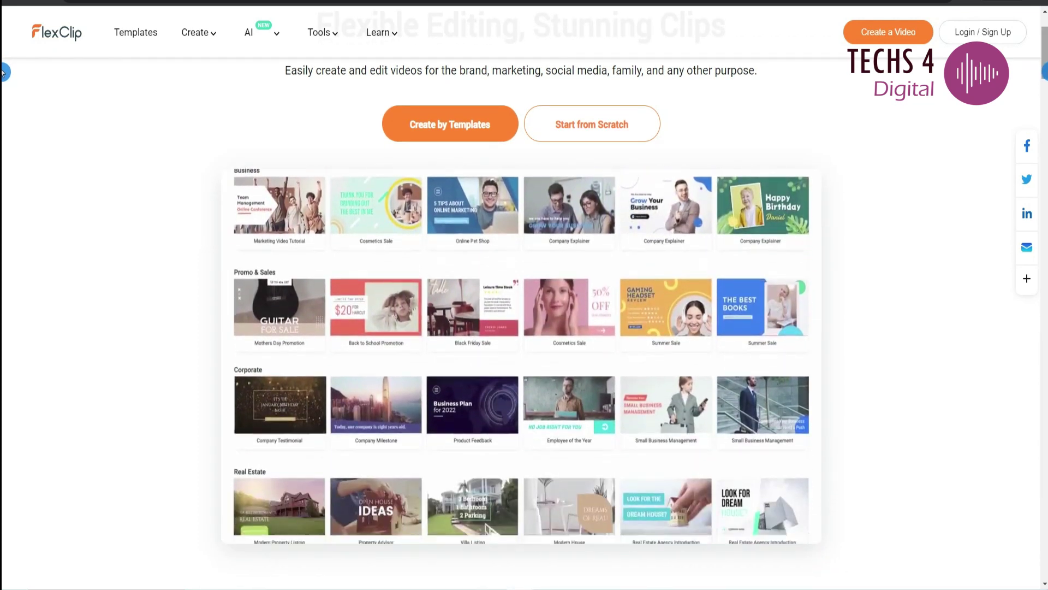
{"action": "scroll", "coordinate": [3, 68], "scroll_direction": "down", "scroll_amount": 10}
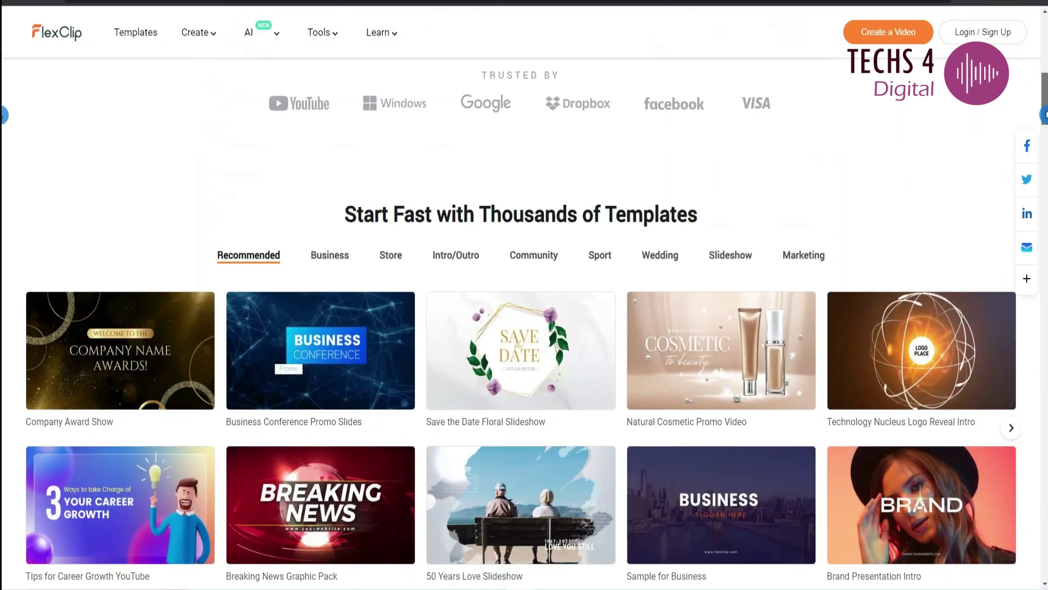
{"action": "scroll", "coordinate": [789, 321], "scroll_direction": "down", "scroll_amount": 15}
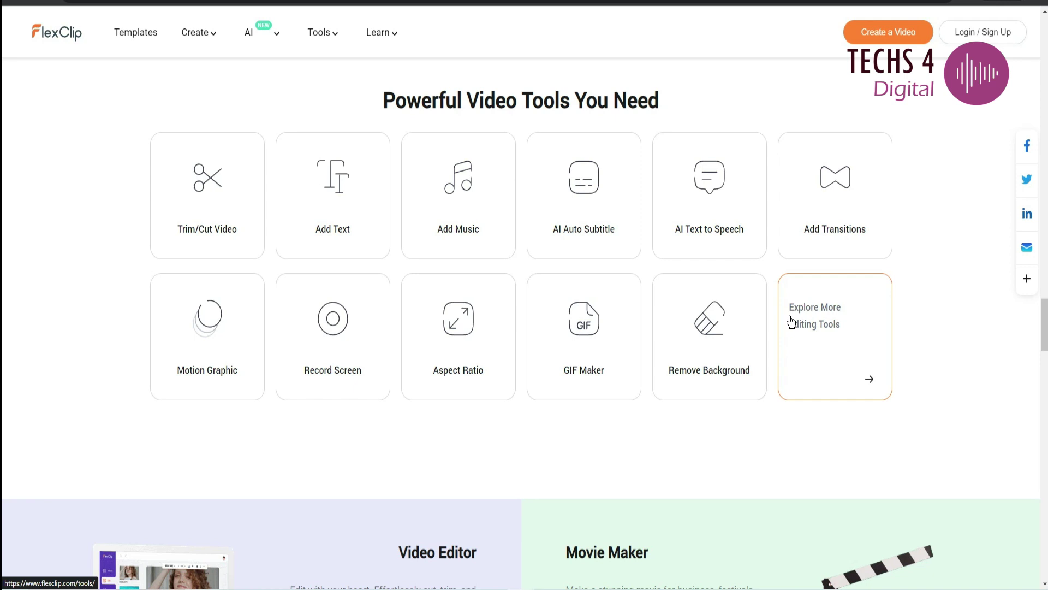
{"action": "scroll", "coordinate": [892, 350], "scroll_direction": "down", "scroll_amount": 7}
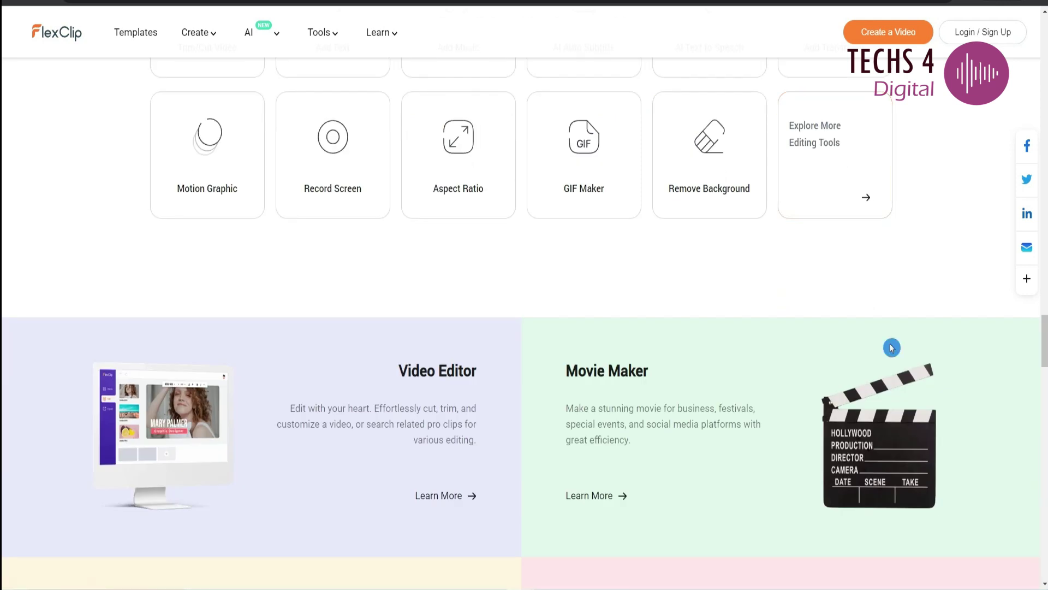
{"action": "scroll", "coordinate": [892, 348], "scroll_direction": "down", "scroll_amount": 7}
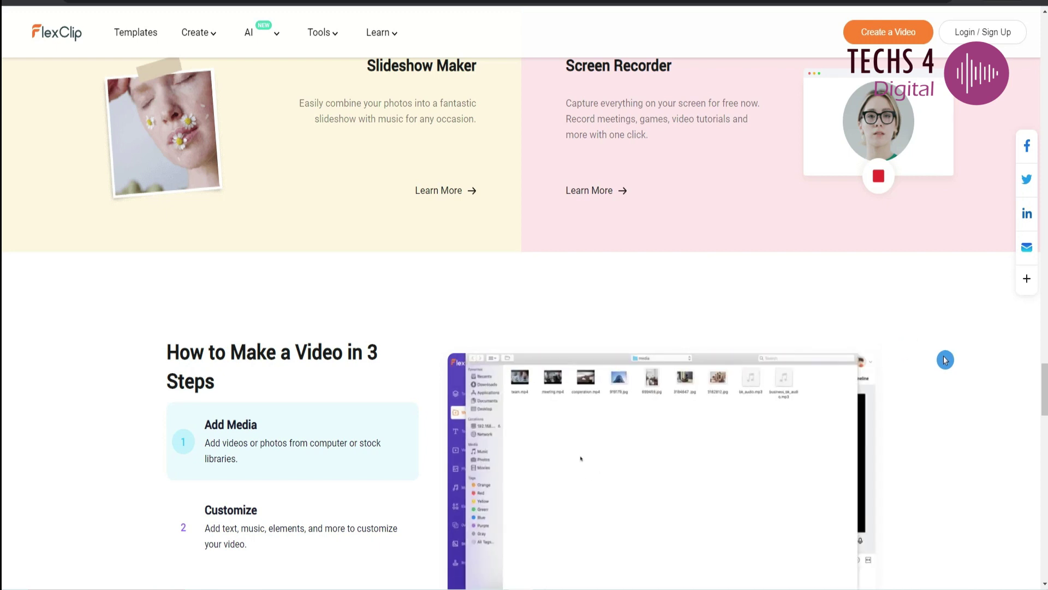
{"action": "scroll", "coordinate": [946, 359], "scroll_direction": "up", "scroll_amount": 7}
{"action": "scroll", "coordinate": [928, 479], "scroll_direction": "down", "scroll_amount": 20}
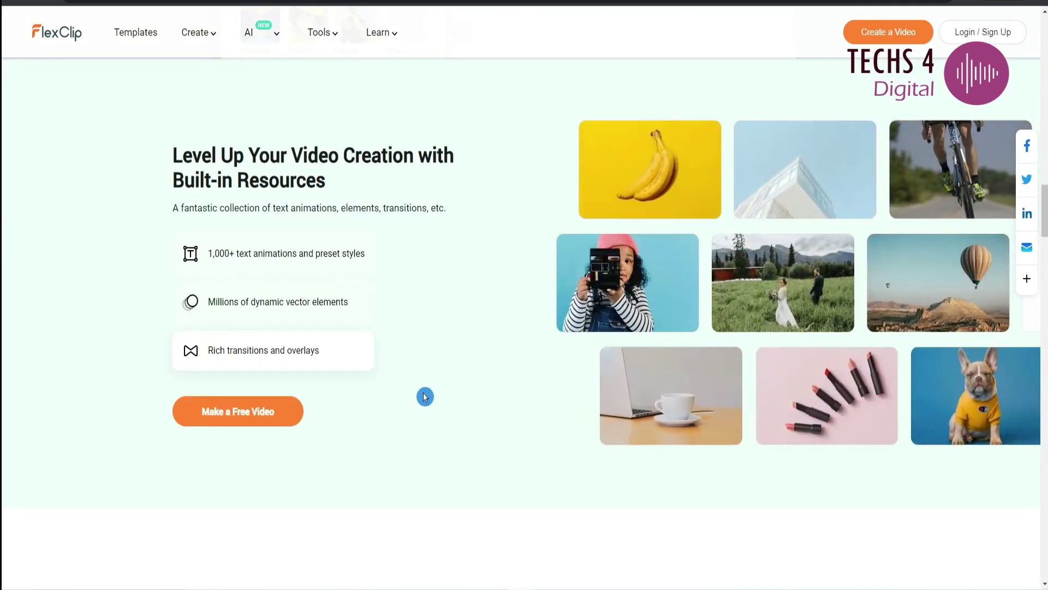
{"action": "scroll", "coordinate": [423, 377], "scroll_direction": "down", "scroll_amount": 10}
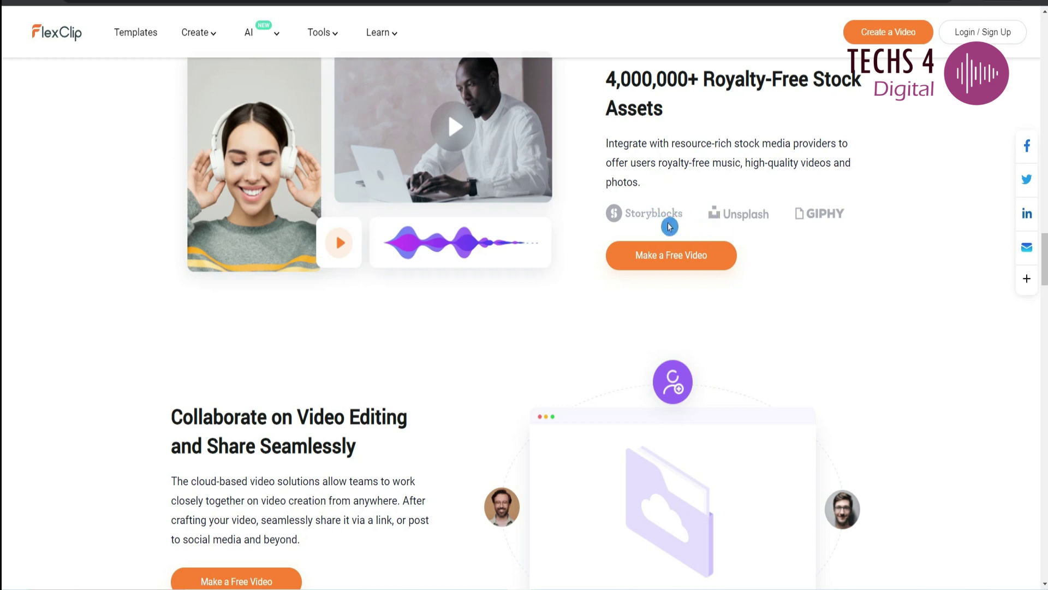
{"action": "scroll", "coordinate": [789, 320], "scroll_direction": "down", "scroll_amount": 3}
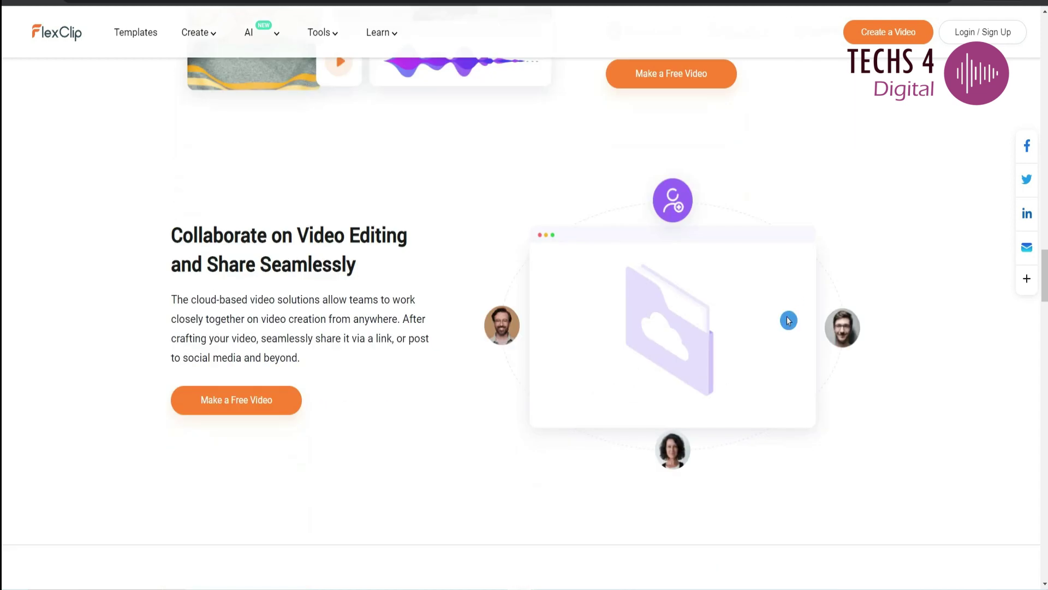
{"action": "scroll", "coordinate": [789, 321], "scroll_direction": "up", "scroll_amount": 10}
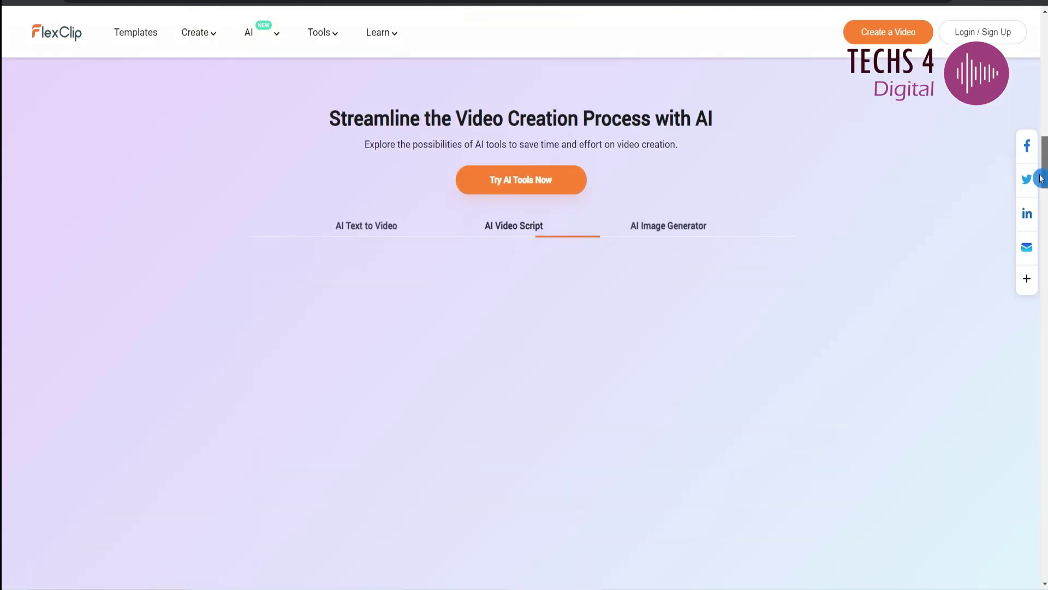
Show the AI Text to Video, AI Video Script and AI Image Generator demos in turn
{"action": "left_click", "coordinate": [382, 232]}
{"action": "left_click", "coordinate": [511, 234]}
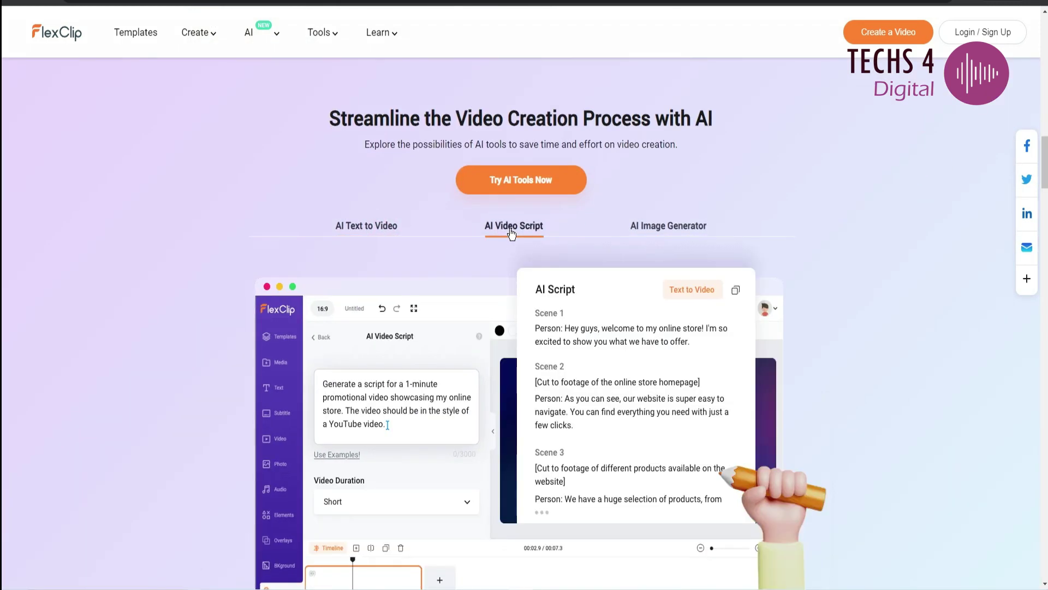
{"action": "left_click", "coordinate": [690, 232]}
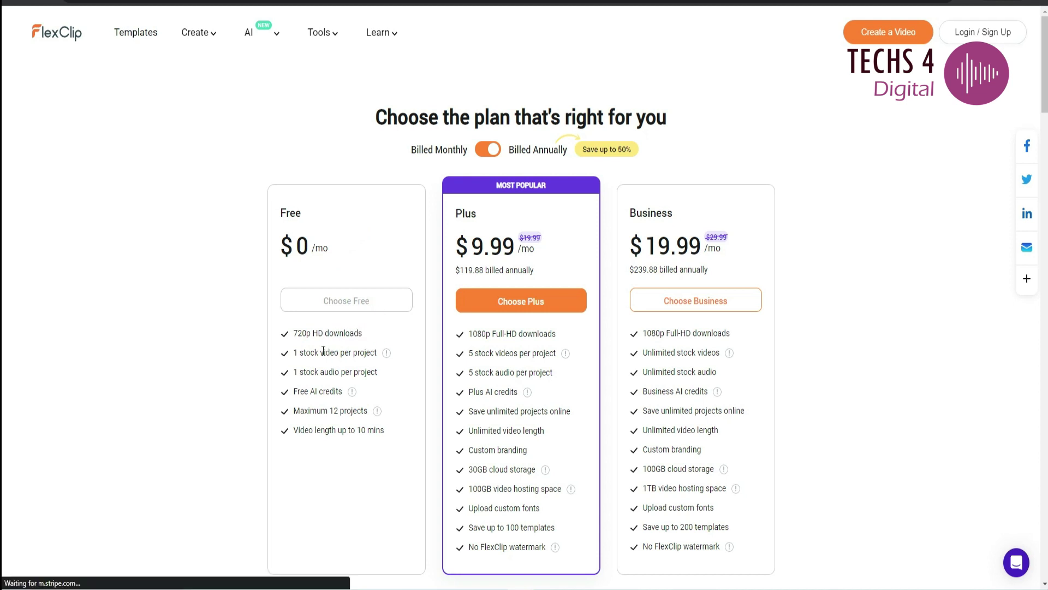
Check the info tooltips on the Free plan's listed features
{"action": "mouse_move", "coordinate": [386, 359]}
{"action": "left_click", "coordinate": [394, 376]}
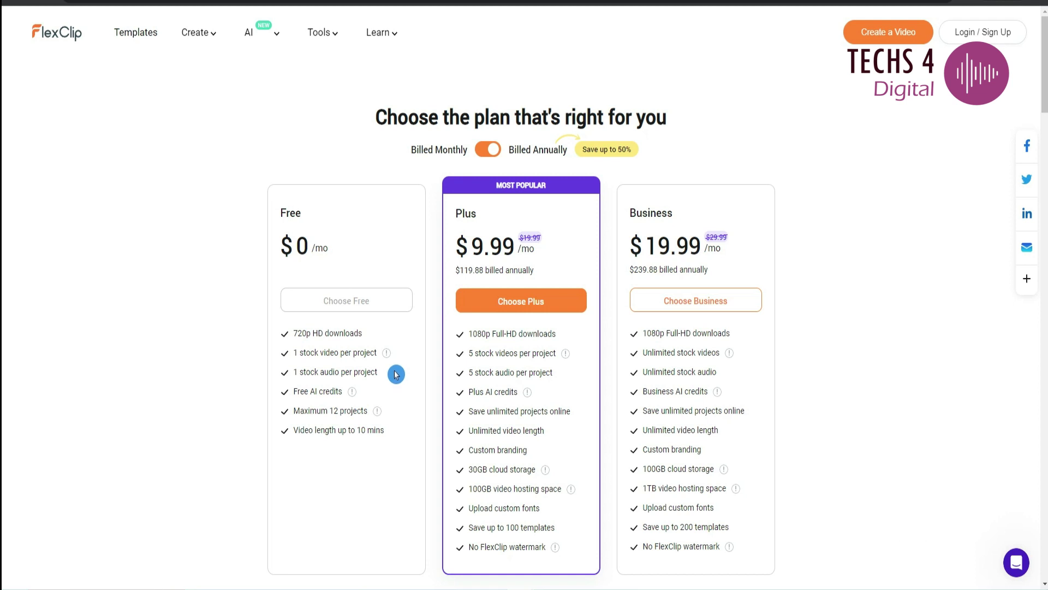
{"action": "mouse_move", "coordinate": [352, 393]}
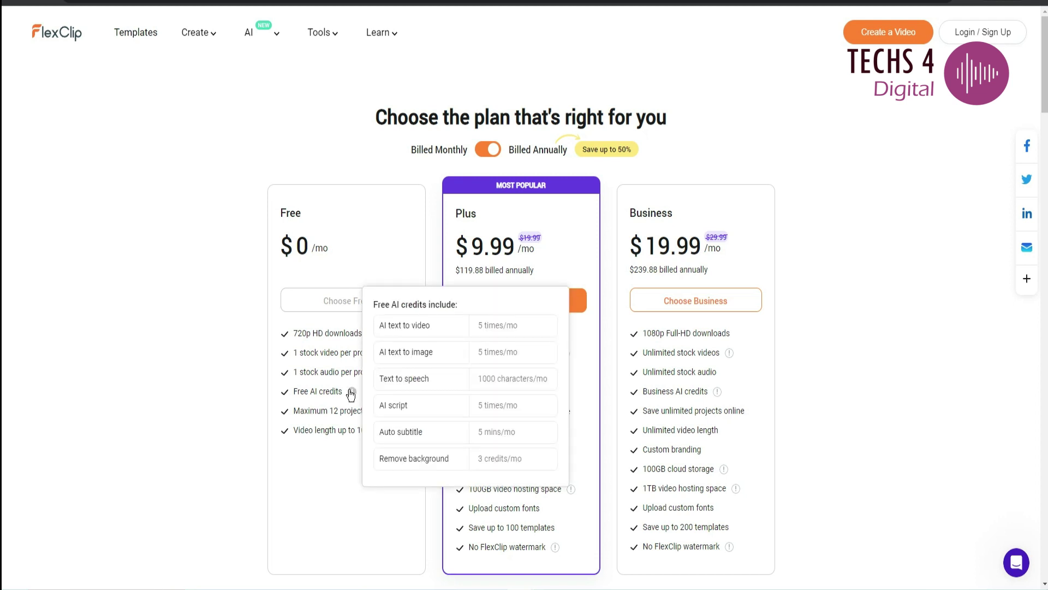
{"action": "mouse_move", "coordinate": [377, 414]}
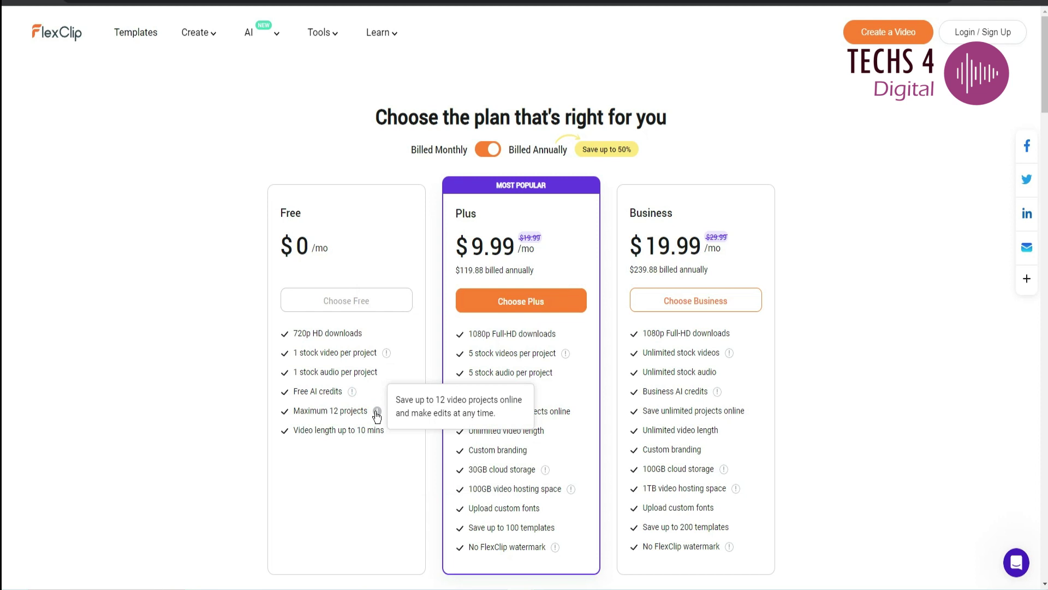
{"action": "left_click", "coordinate": [390, 436]}
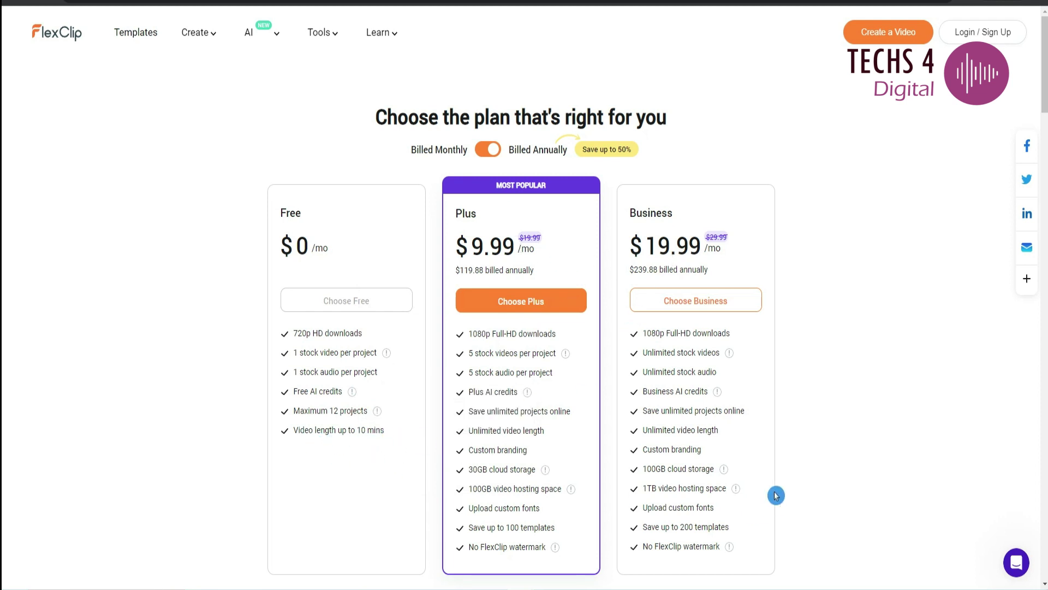
Scroll down the pricing page to the Compare plans table
{"action": "scroll", "coordinate": [797, 473], "scroll_direction": "down", "scroll_amount": 3}
{"action": "scroll", "coordinate": [797, 473], "scroll_direction": "down", "scroll_amount": 6}
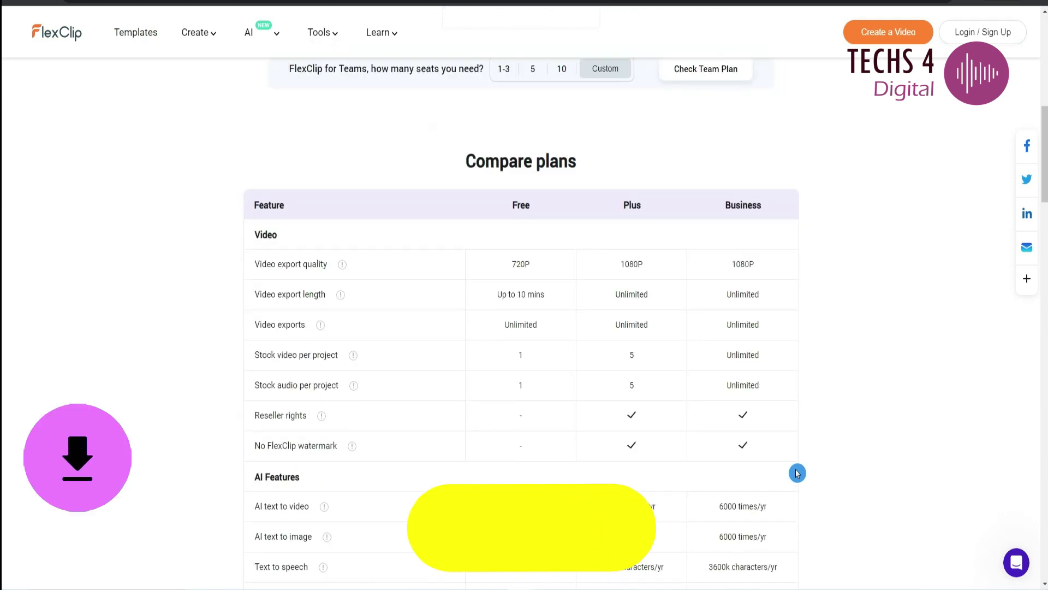
{"action": "scroll", "coordinate": [2, 172], "scroll_direction": "down", "scroll_amount": 1}
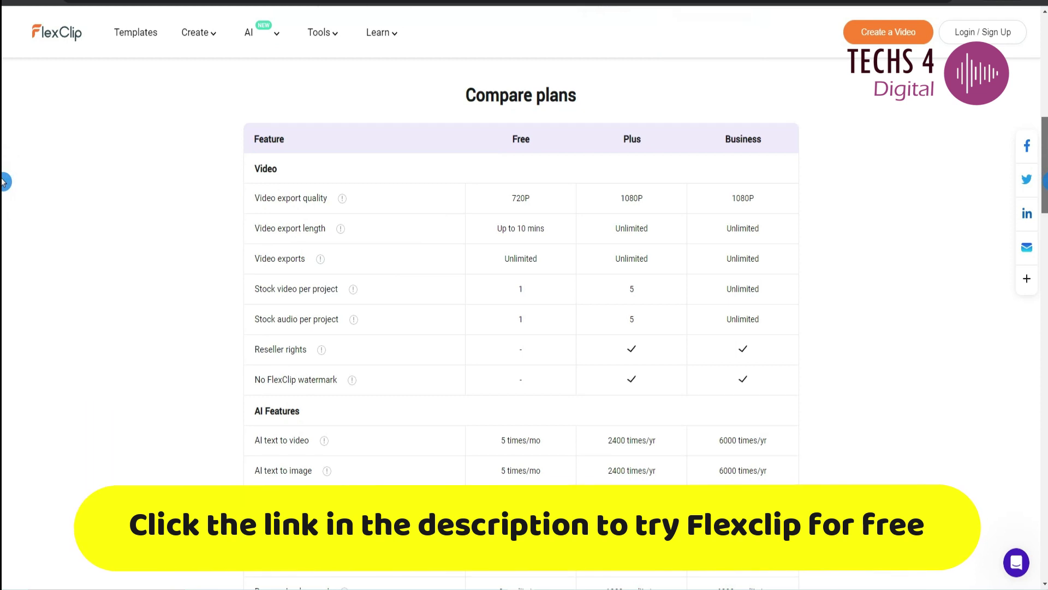
{"action": "scroll", "coordinate": [2, 182], "scroll_direction": "down", "scroll_amount": 1}
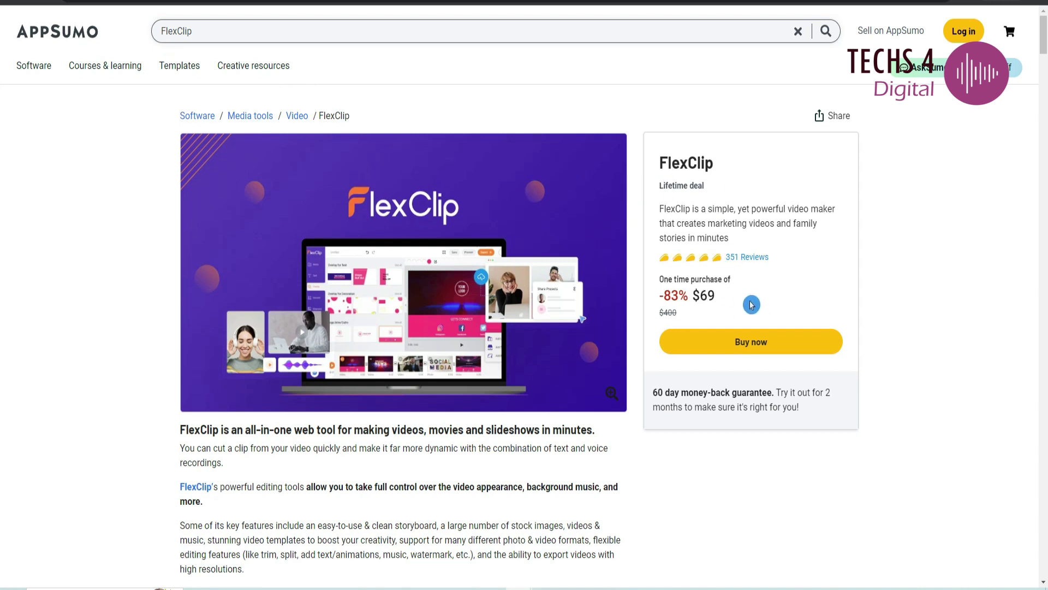
Scroll the AppSumo FlexClip deal page down to Plans & features
{"action": "scroll", "coordinate": [737, 294], "scroll_direction": "down", "scroll_amount": 5}
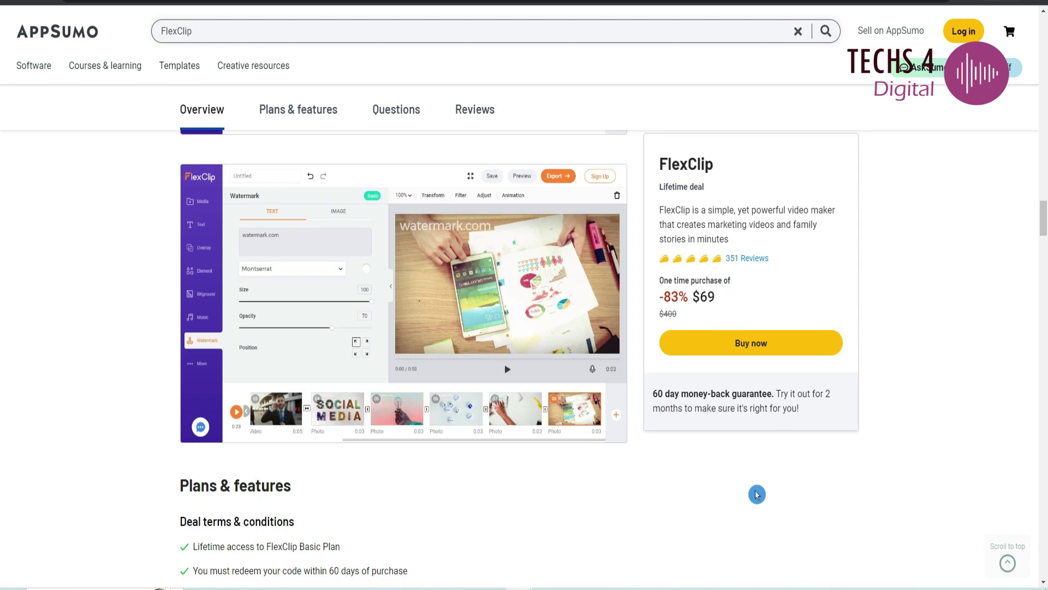
{"action": "scroll", "coordinate": [727, 482], "scroll_direction": "down", "scroll_amount": 3}
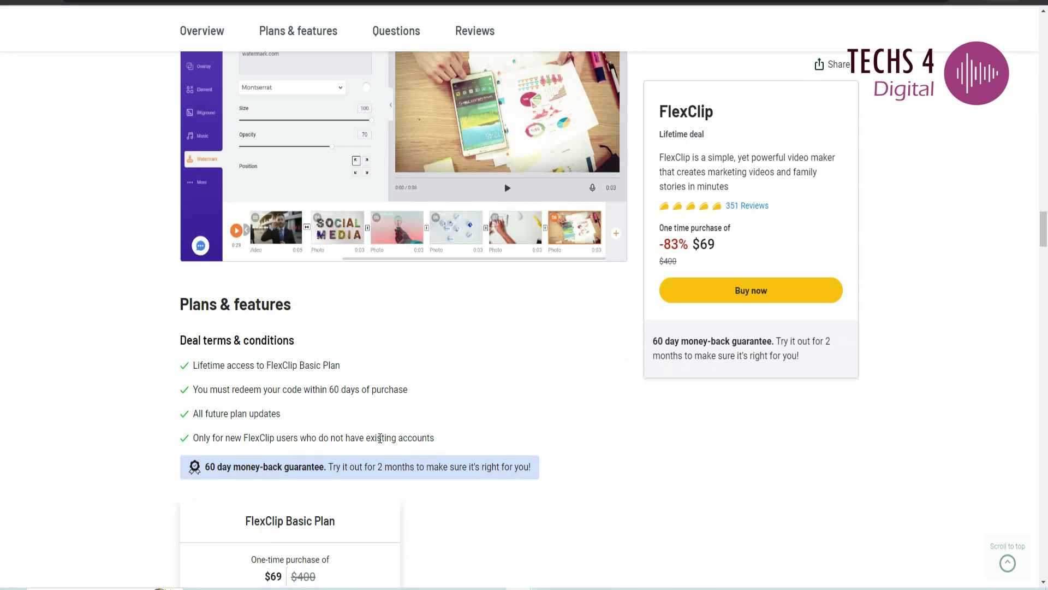
{"action": "scroll", "coordinate": [540, 513], "scroll_direction": "down", "scroll_amount": 15}
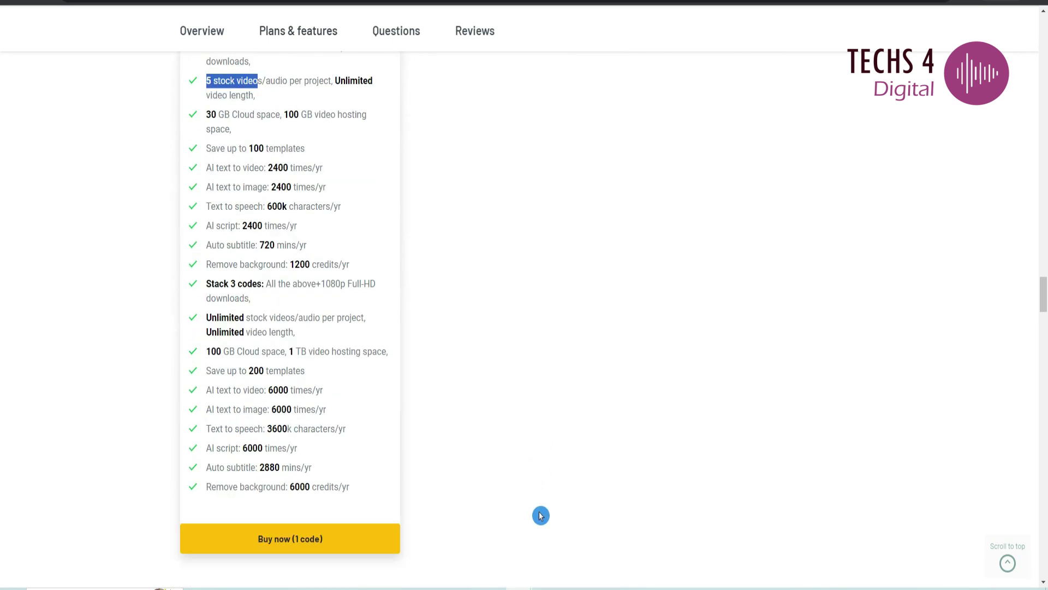
{"action": "scroll", "coordinate": [541, 516], "scroll_direction": "up", "scroll_amount": 20}
{"action": "left_click_drag", "start_coordinate": [1044, 32], "coordinate": [1040, 318]}
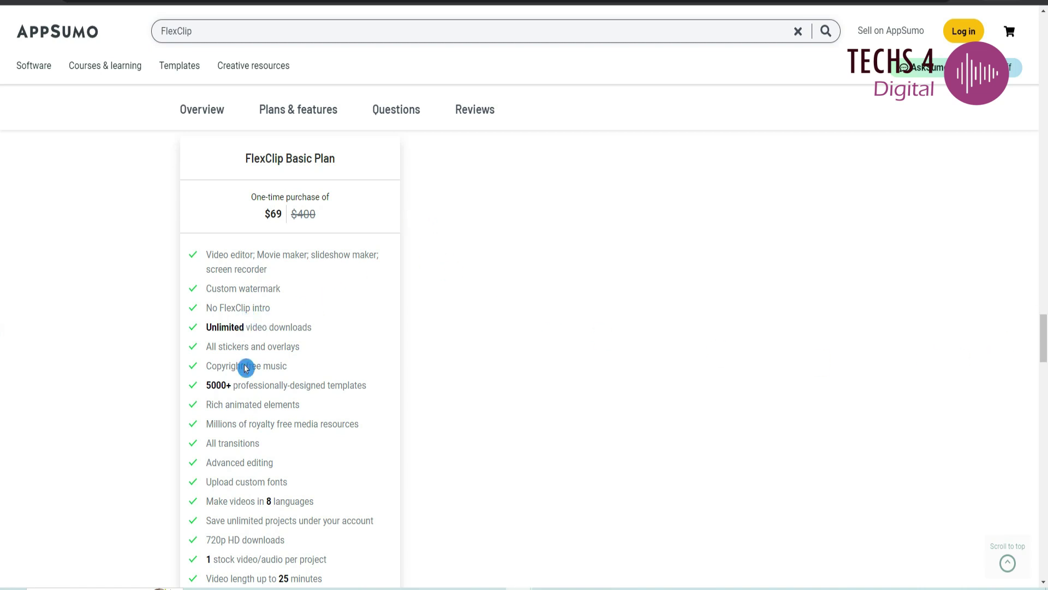
{"action": "scroll", "coordinate": [264, 474], "scroll_direction": "down", "scroll_amount": 3}
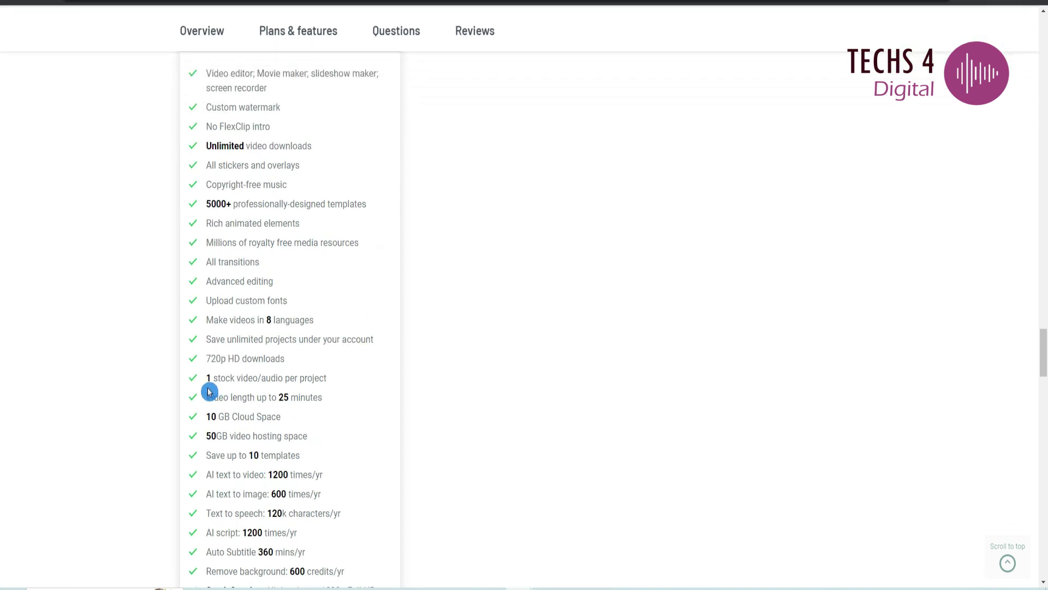
Highlight the Basic Plan's 720p download and 1 stock video/audio per project limits, then deselect
{"action": "left_click_drag", "start_coordinate": [206, 385], "coordinate": [327, 379]}
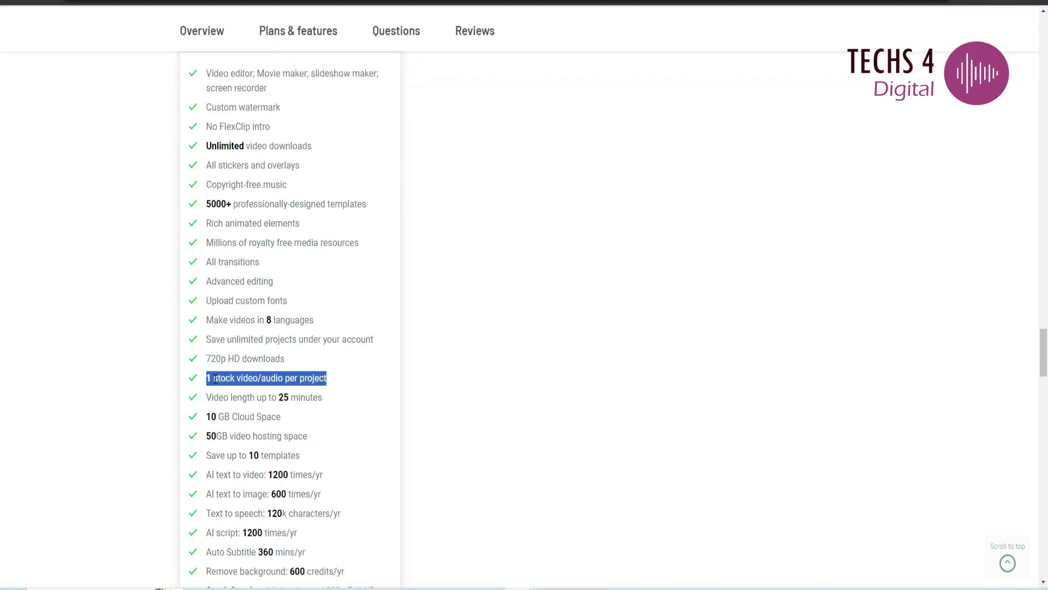
{"action": "left_click_drag", "start_coordinate": [208, 369], "coordinate": [327, 374]}
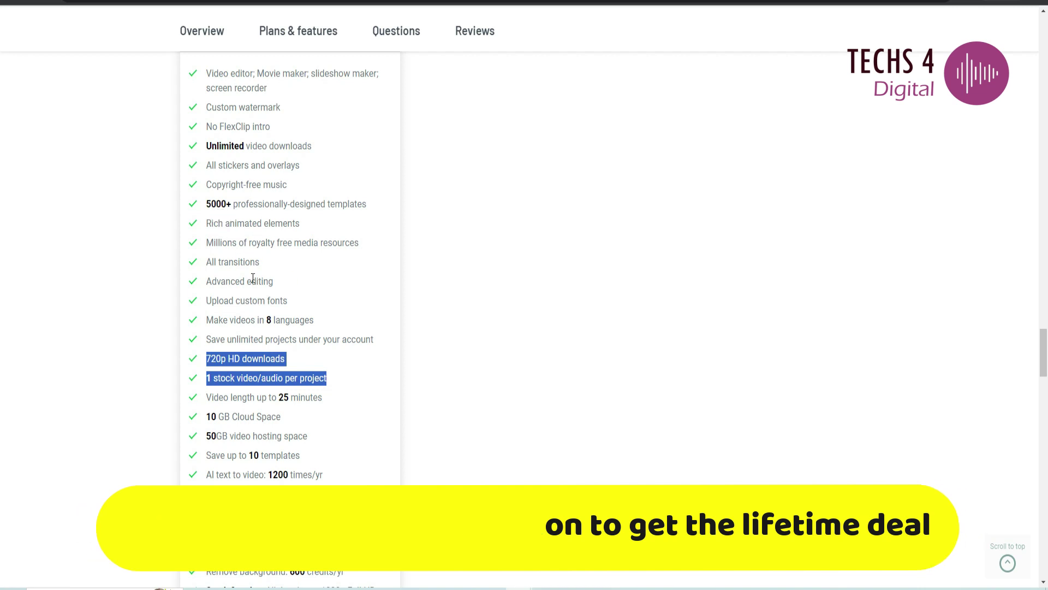
{"action": "left_click", "coordinate": [330, 428]}
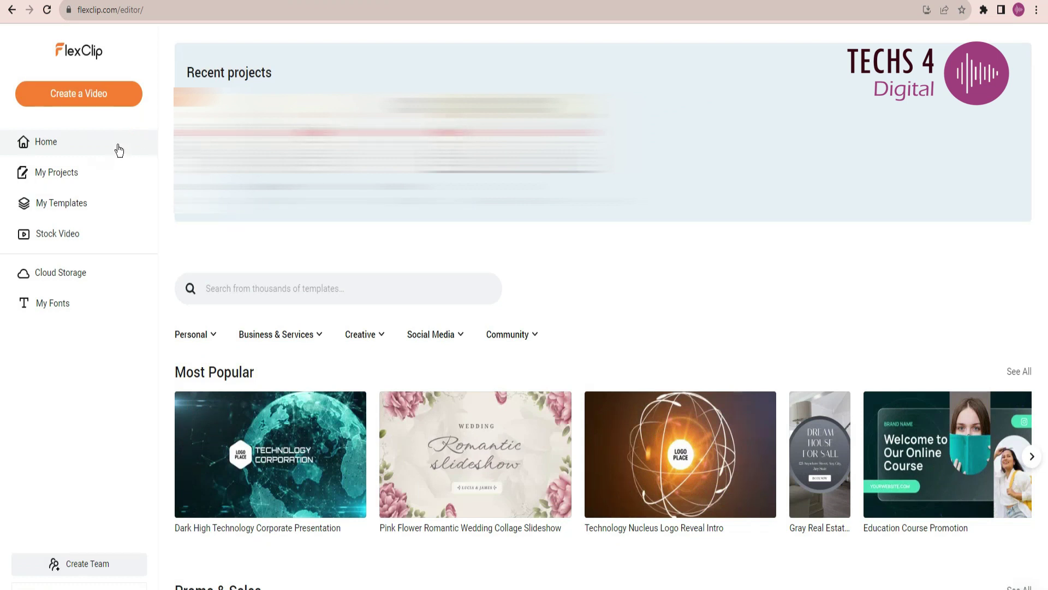
Scroll from Most Popular templates down through Travel, Creative and Store categories
{"action": "scroll", "coordinate": [649, 339], "scroll_direction": "down", "scroll_amount": 3}
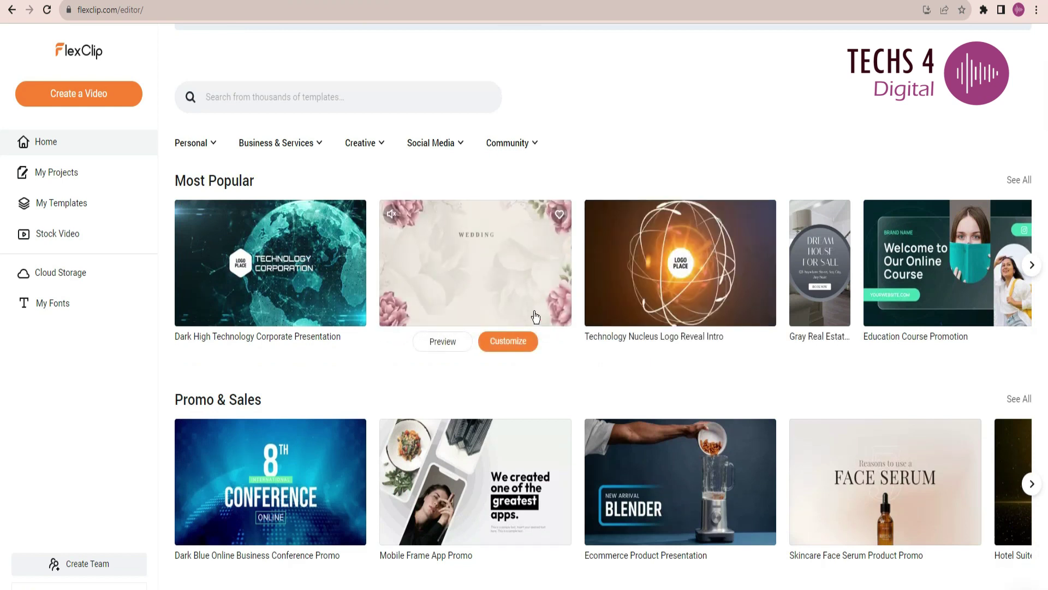
{"action": "scroll", "coordinate": [535, 316], "scroll_direction": "down", "scroll_amount": 1}
{"action": "scroll", "coordinate": [535, 316], "scroll_direction": "down", "scroll_amount": 6}
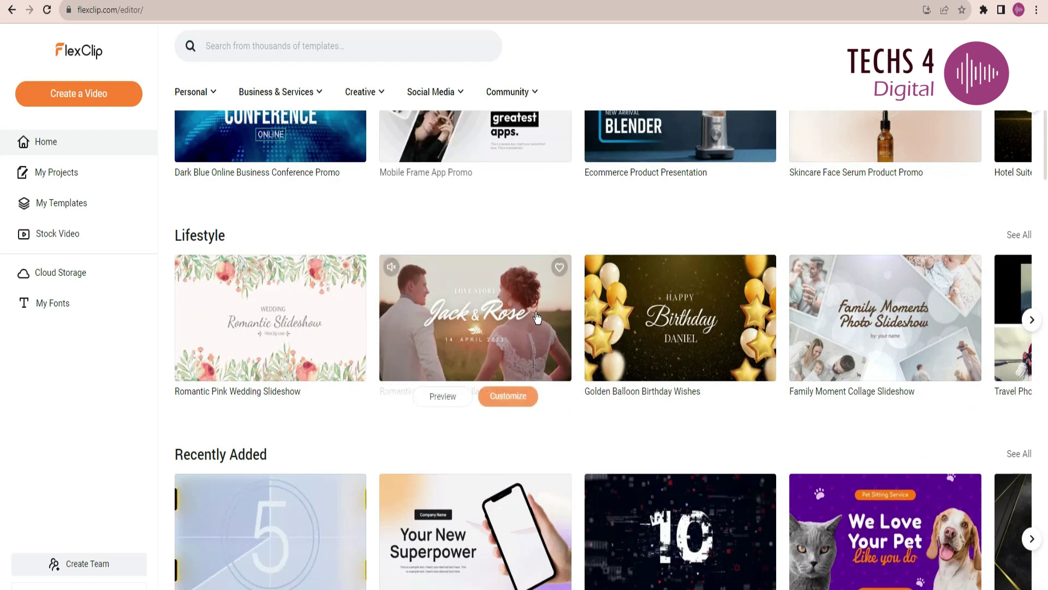
{"action": "scroll", "coordinate": [690, 382], "scroll_direction": "down", "scroll_amount": 4}
{"action": "scroll", "coordinate": [691, 426], "scroll_direction": "down", "scroll_amount": 3}
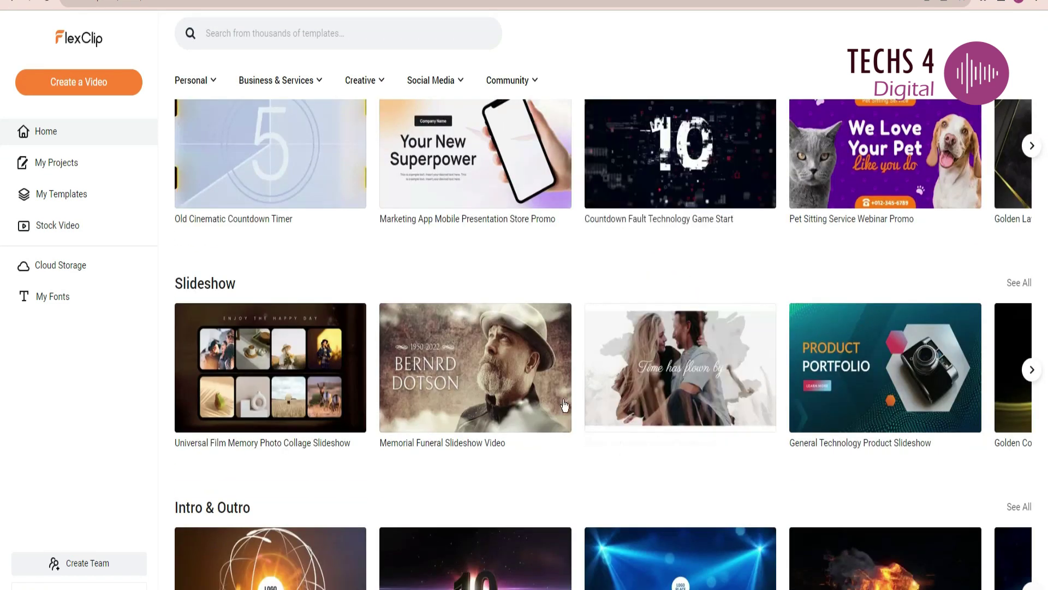
{"action": "scroll", "coordinate": [519, 437], "scroll_direction": "down", "scroll_amount": 20}
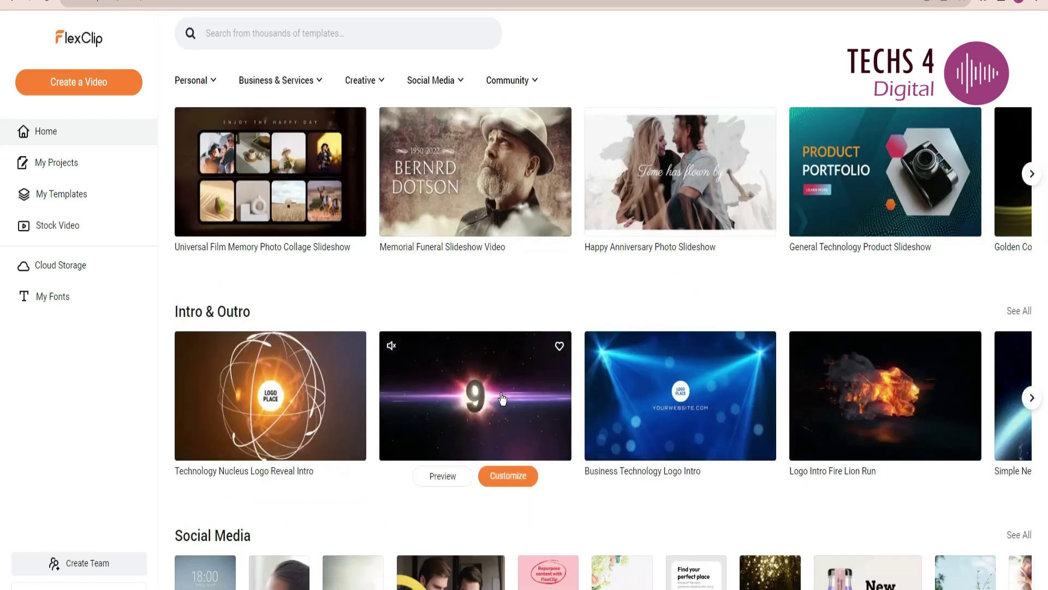
{"action": "scroll", "coordinate": [502, 399], "scroll_direction": "down", "scroll_amount": 10}
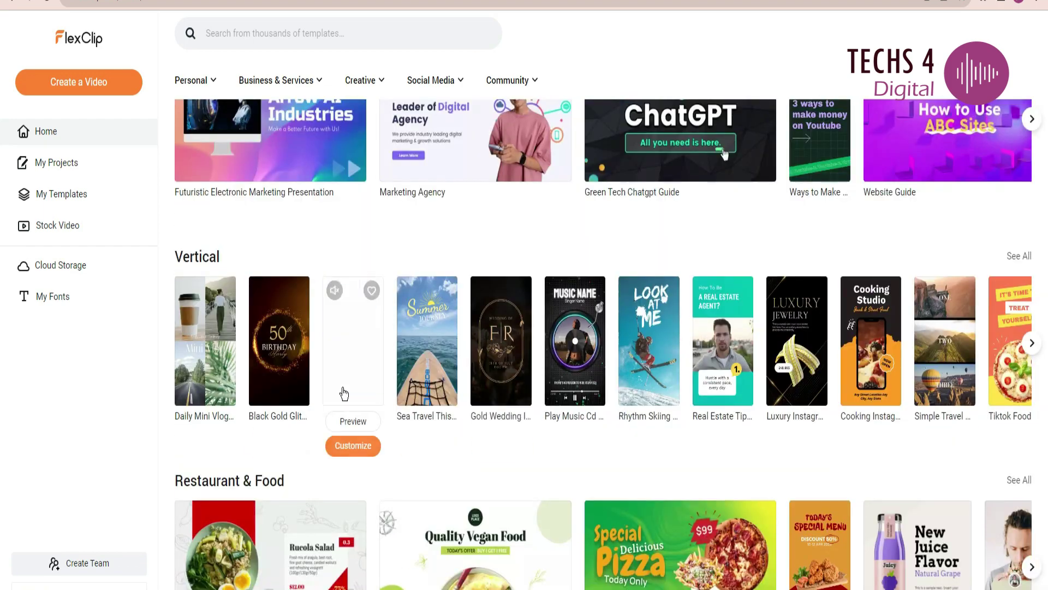
{"action": "scroll", "coordinate": [344, 393], "scroll_direction": "down", "scroll_amount": 10}
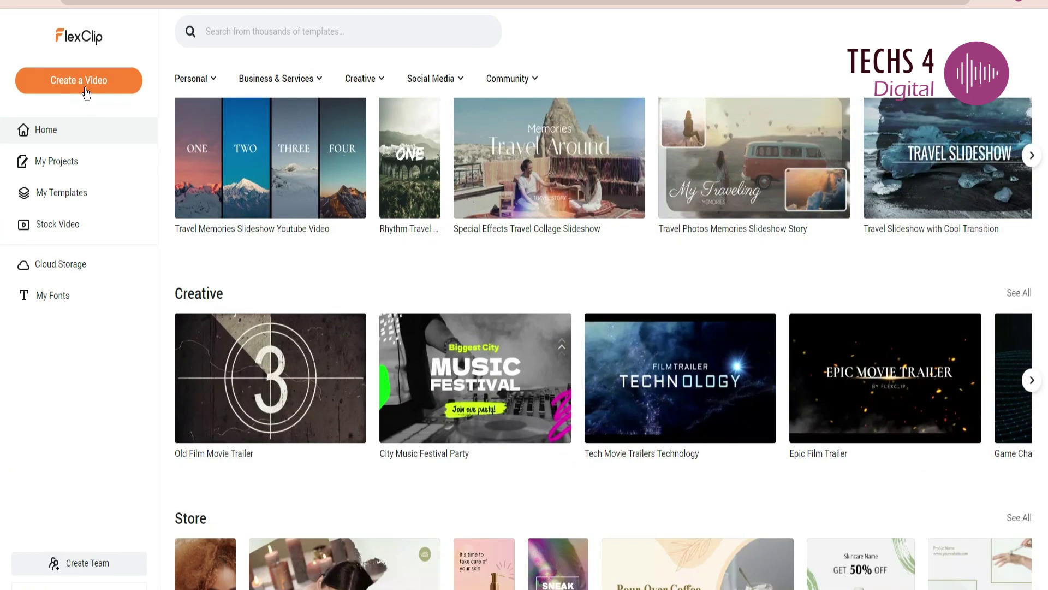
Create a new 16:9 video project in Storyboard Mode
{"action": "left_click", "coordinate": [85, 91]}
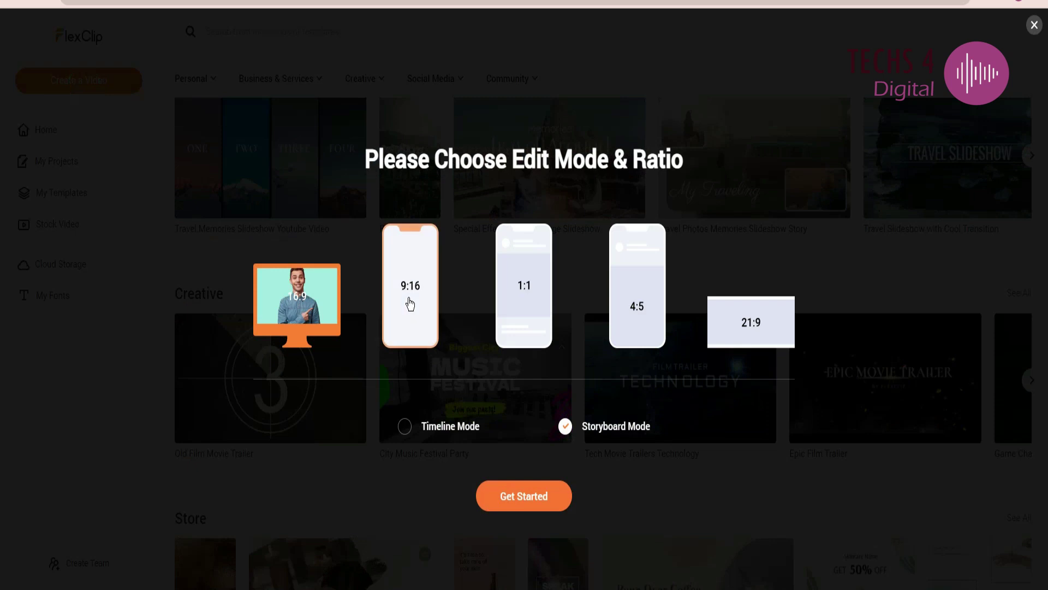
{"action": "left_click", "coordinate": [413, 420]}
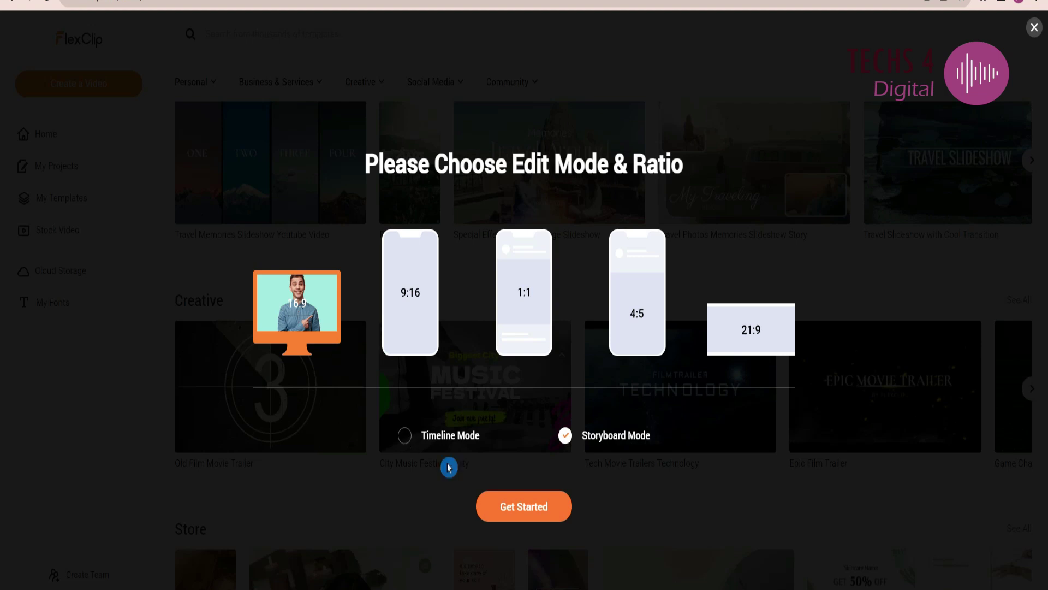
{"action": "left_click", "coordinate": [501, 516]}
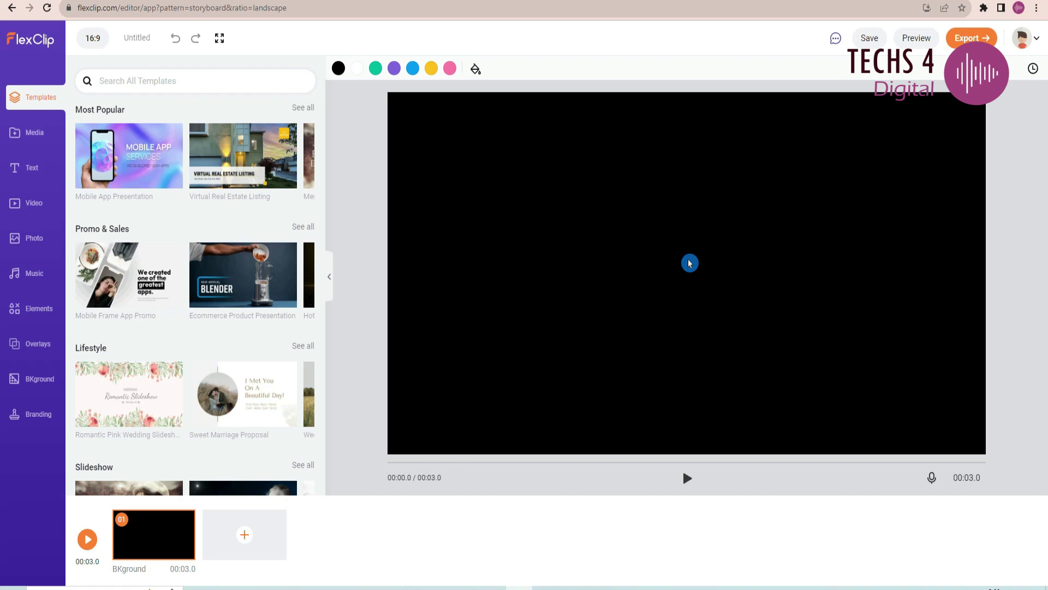
Replace the blank scene with all 3 pages of the Ecommerce Product Presentation template
{"action": "mouse_move", "coordinate": [163, 530]}
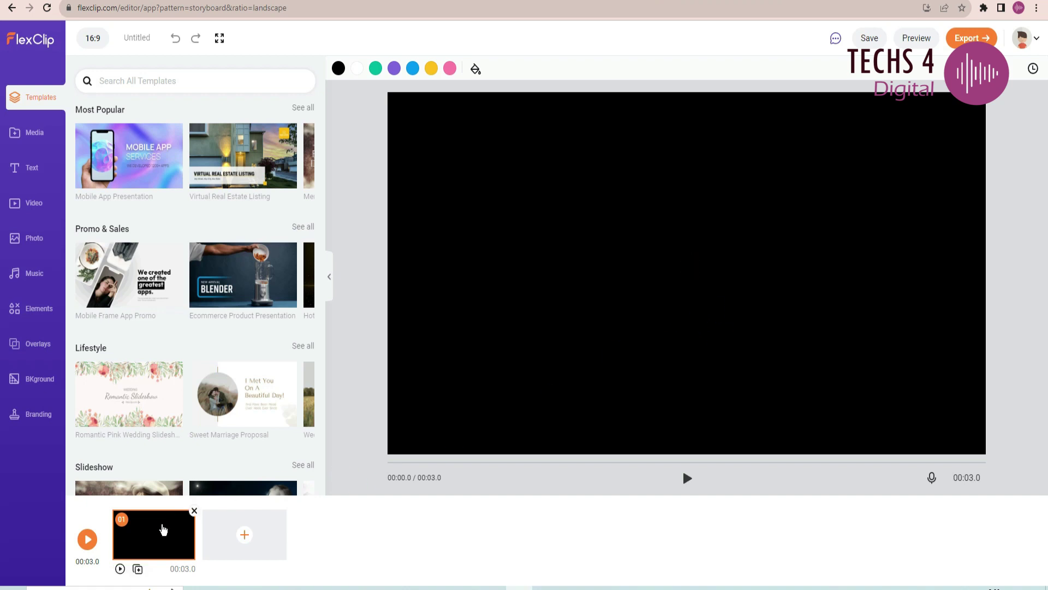
{"action": "left_click", "coordinate": [384, 547]}
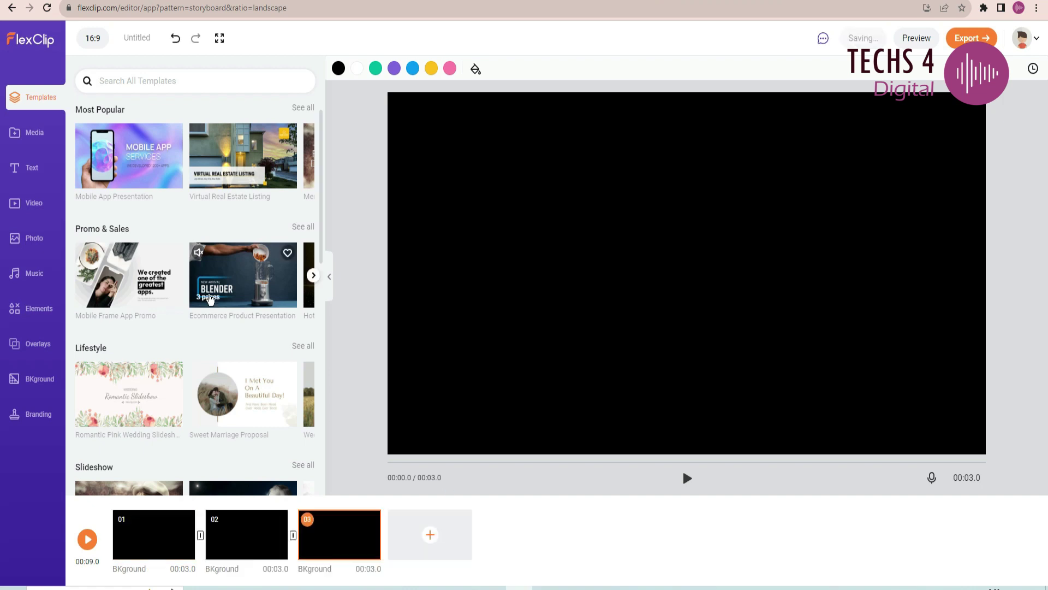
{"action": "left_click", "coordinate": [243, 275]}
{"action": "left_click", "coordinate": [187, 98]}
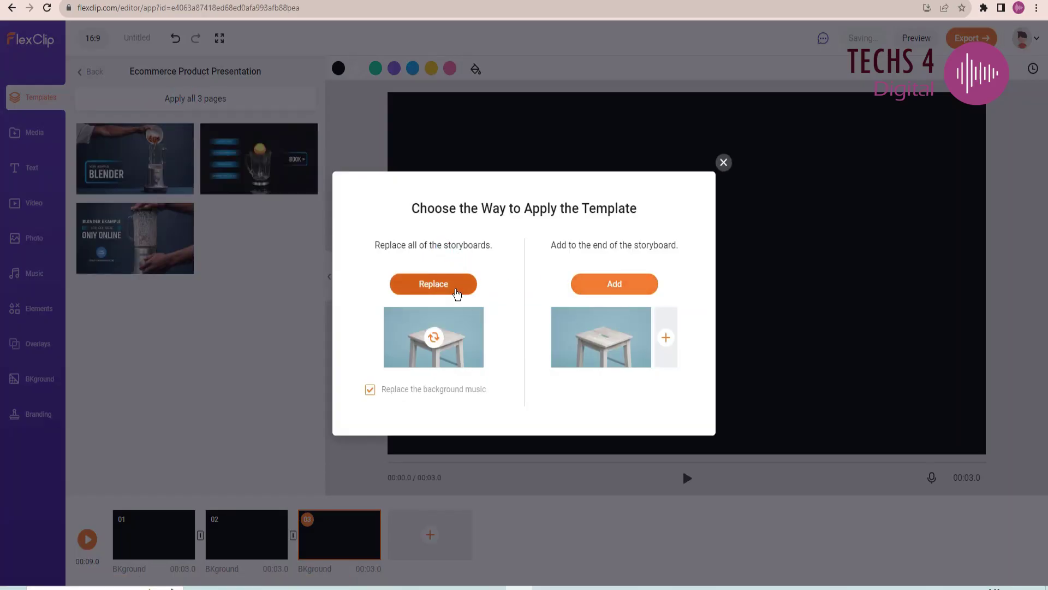
{"action": "left_click", "coordinate": [457, 293]}
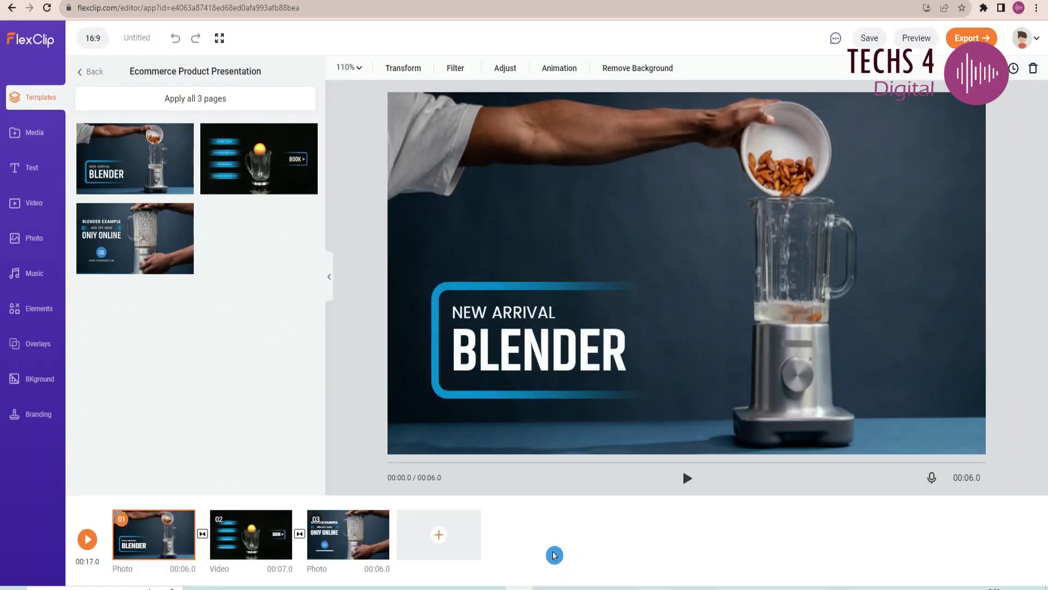
{"action": "mouse_move", "coordinate": [202, 540]}
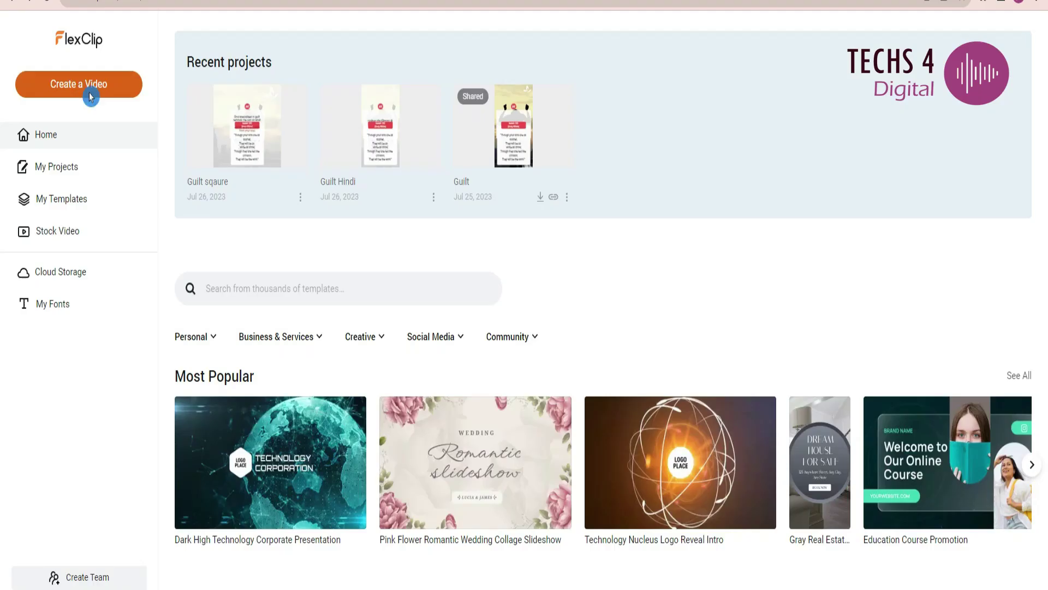
Create a new 16:9 Timeline Mode video and show the Tools panel of AI tools
{"action": "left_click", "coordinate": [89, 91]}
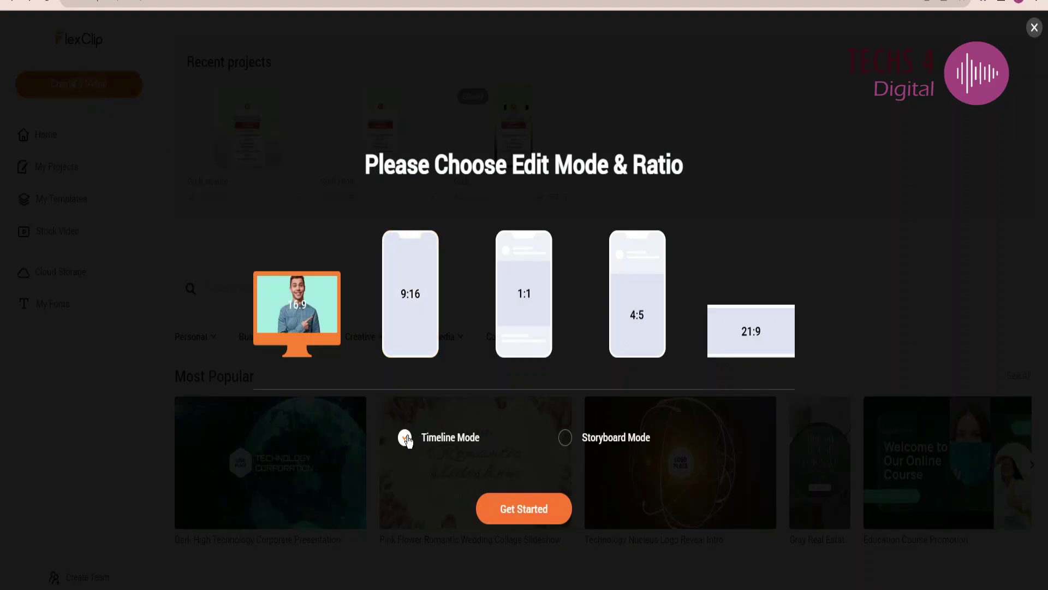
{"action": "left_click", "coordinate": [505, 510]}
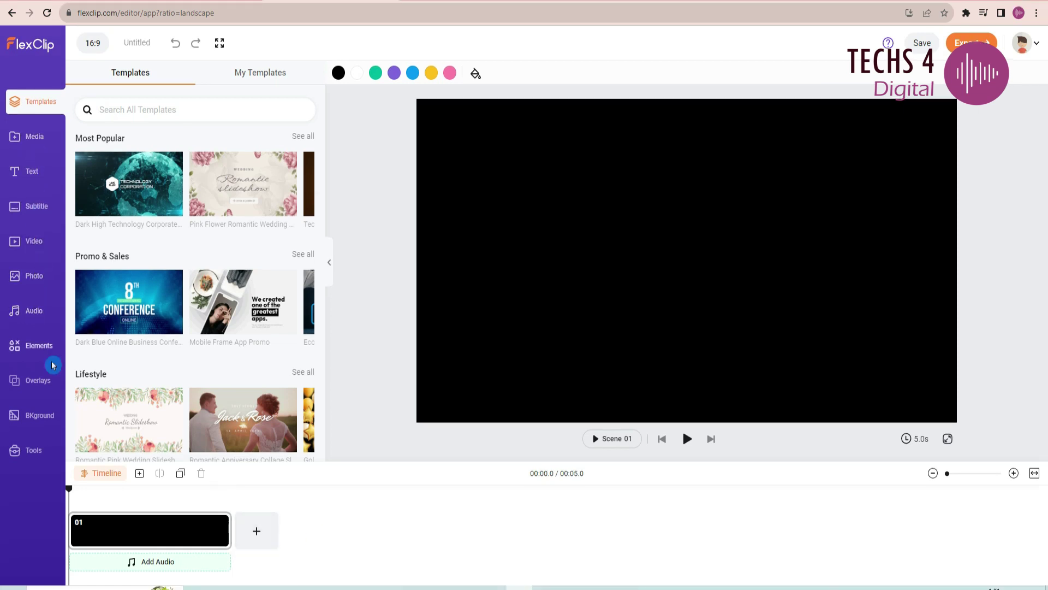
{"action": "left_click", "coordinate": [35, 453]}
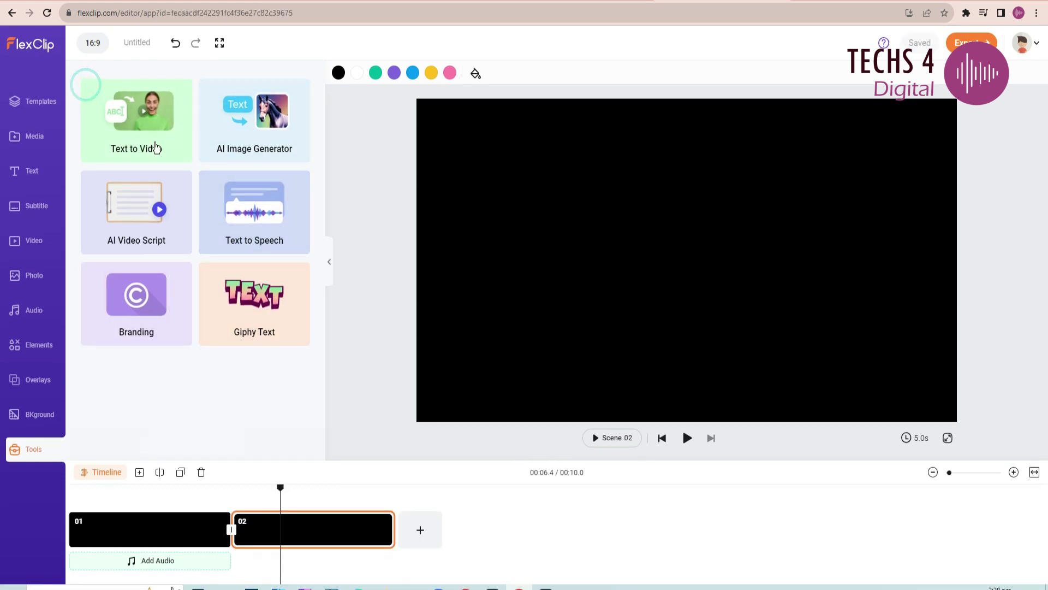
Open AI Video Script, try Medium duration, and cycle through several example prompts
{"action": "left_click", "coordinate": [130, 205]}
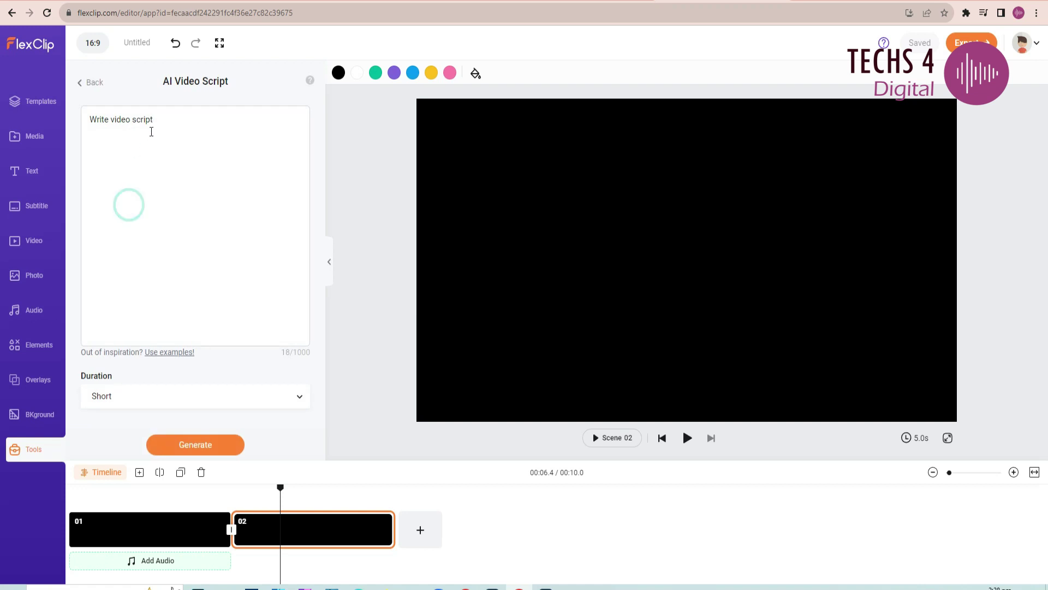
{"action": "left_click", "coordinate": [212, 397]}
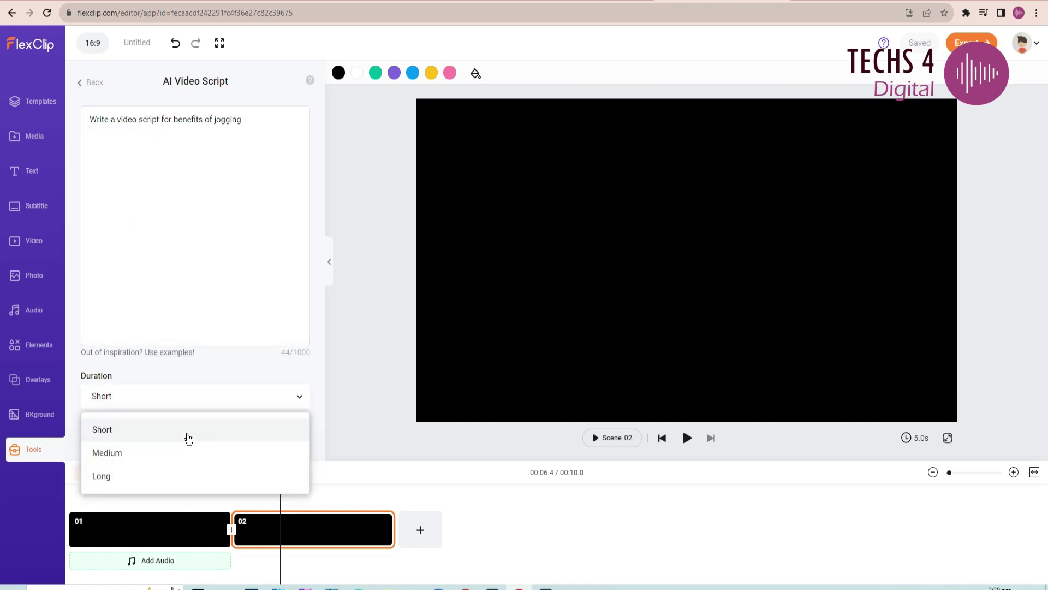
{"action": "left_click", "coordinate": [186, 458]}
{"action": "left_click", "coordinate": [180, 354]}
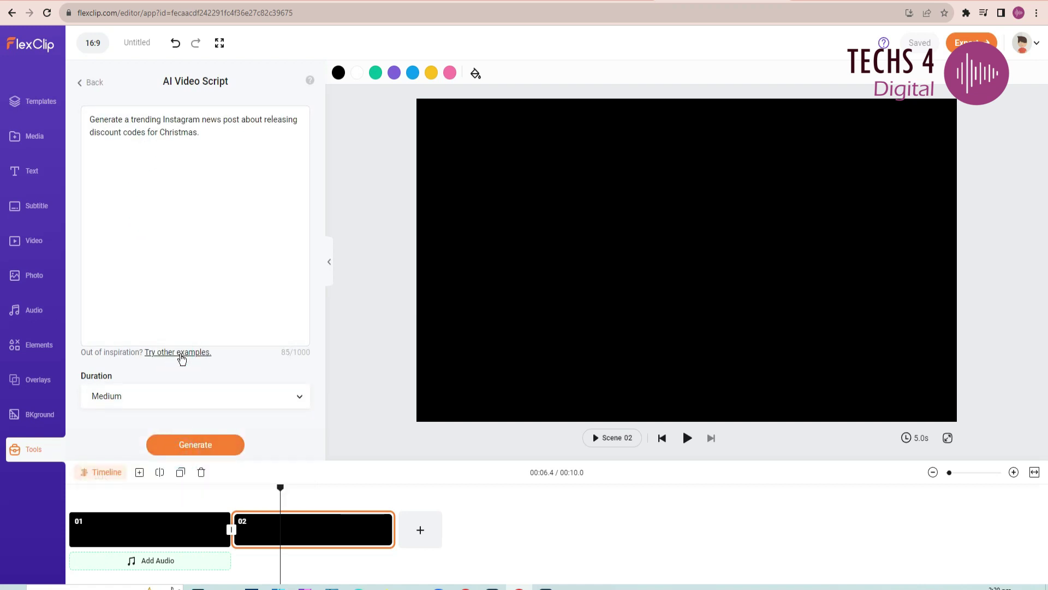
{"action": "left_click", "coordinate": [180, 353]}
{"action": "left_click", "coordinate": [181, 354]}
{"action": "left_click", "coordinate": [181, 353]}
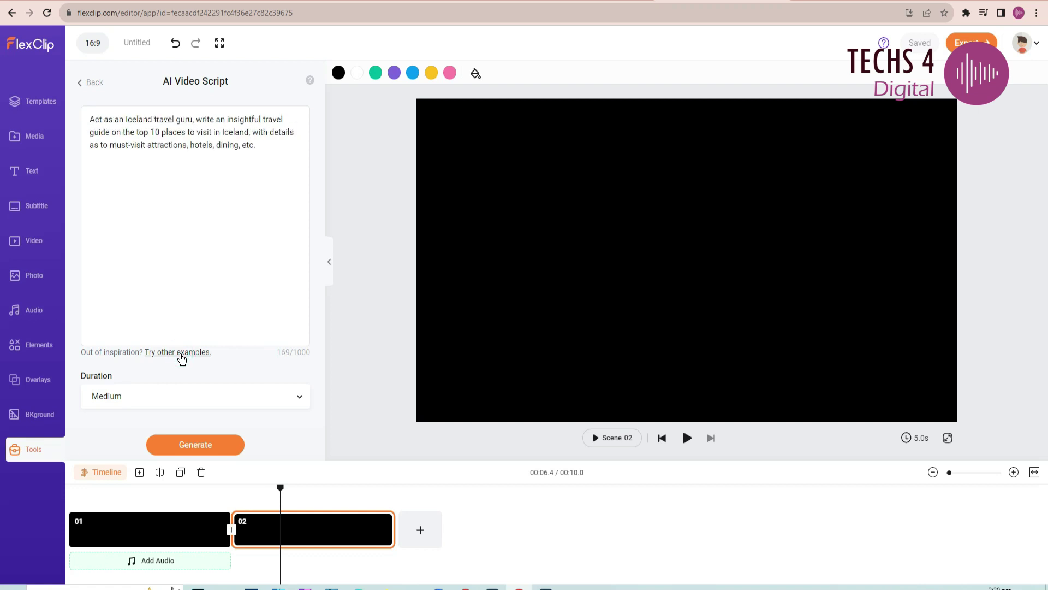
{"action": "left_click", "coordinate": [181, 354]}
{"action": "left_click", "coordinate": [181, 353]}
Change the prompt's role to 'health expert', keep Short duration, and generate the jogging script
{"action": "mouse_move", "coordinate": [122, 120]}
{"action": "left_mouse_down"}
{"action": "mouse_move", "coordinate": [226, 120]}
{"action": "mouse_move", "coordinate": [274, 137]}
{"action": "left_mouse_up"}
{"action": "type", "text": "health expert"}
{"action": "left_click", "coordinate": [237, 118]}
{"action": "type", "text": "a"}
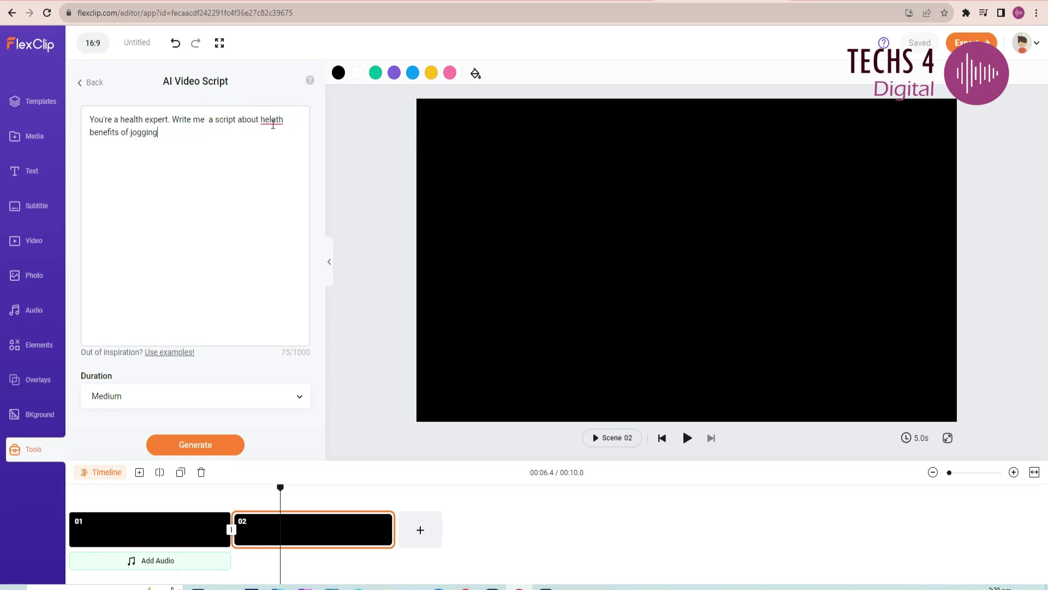
{"action": "left_click", "coordinate": [283, 396]}
{"action": "left_click", "coordinate": [271, 404]}
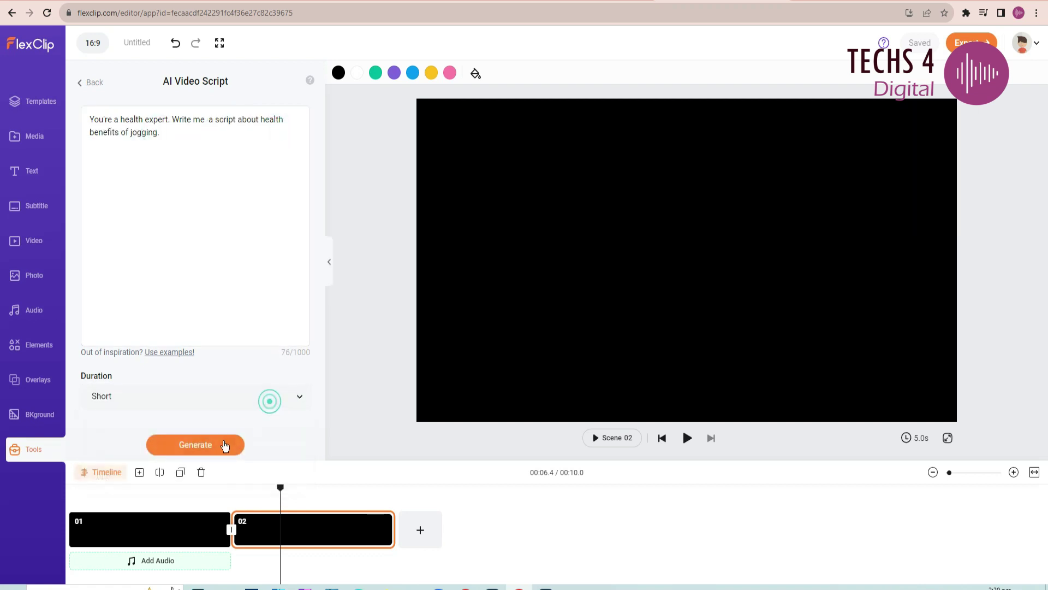
{"action": "left_click", "coordinate": [218, 444]}
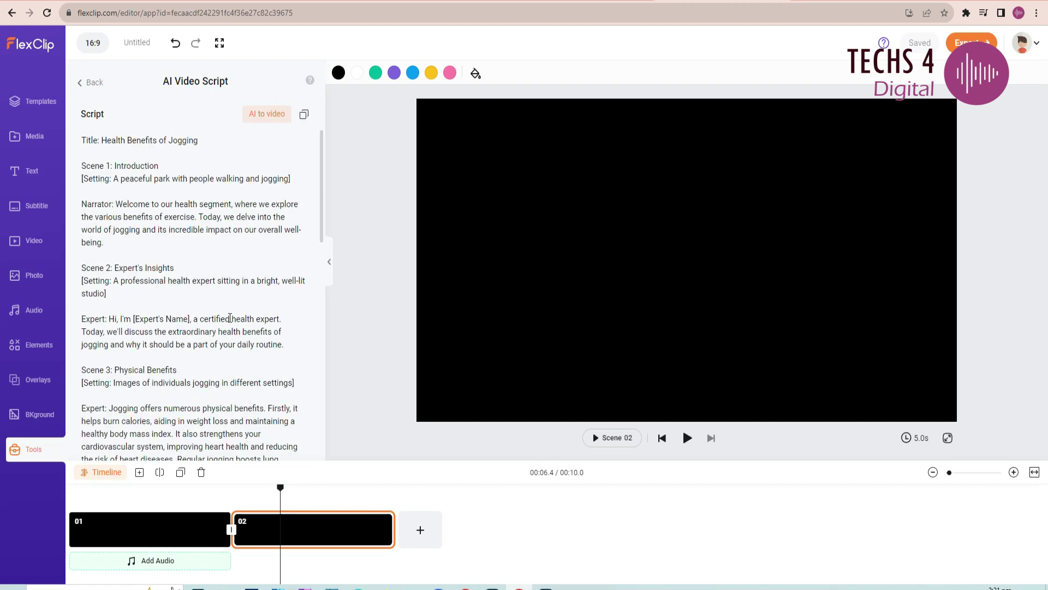
Paste the jogging script into Text to Video, choose the yellow-highlighted subtitle style, and generate
{"action": "left_click", "coordinate": [268, 115]}
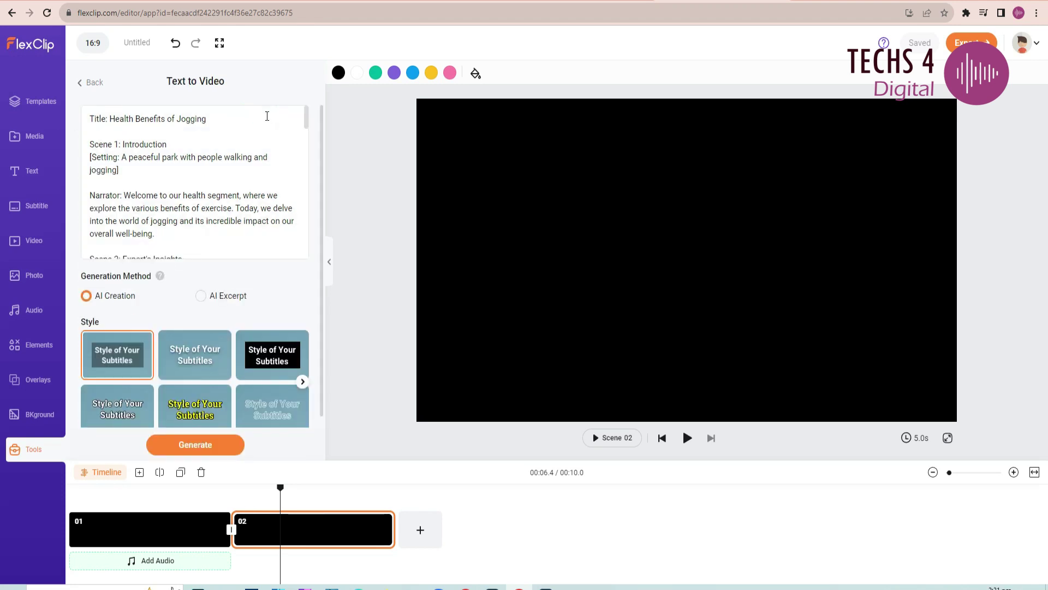
{"action": "left_click", "coordinate": [180, 90]}
{"action": "left_click", "coordinate": [177, 82]}
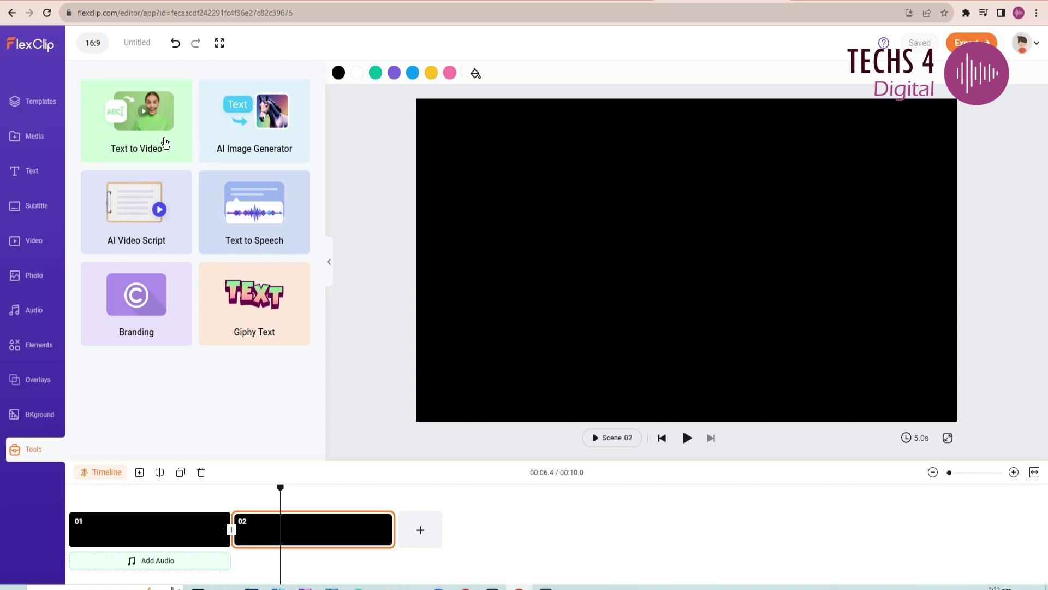
{"action": "left_click", "coordinate": [166, 143]}
{"action": "key", "text": "ctrl+v"}
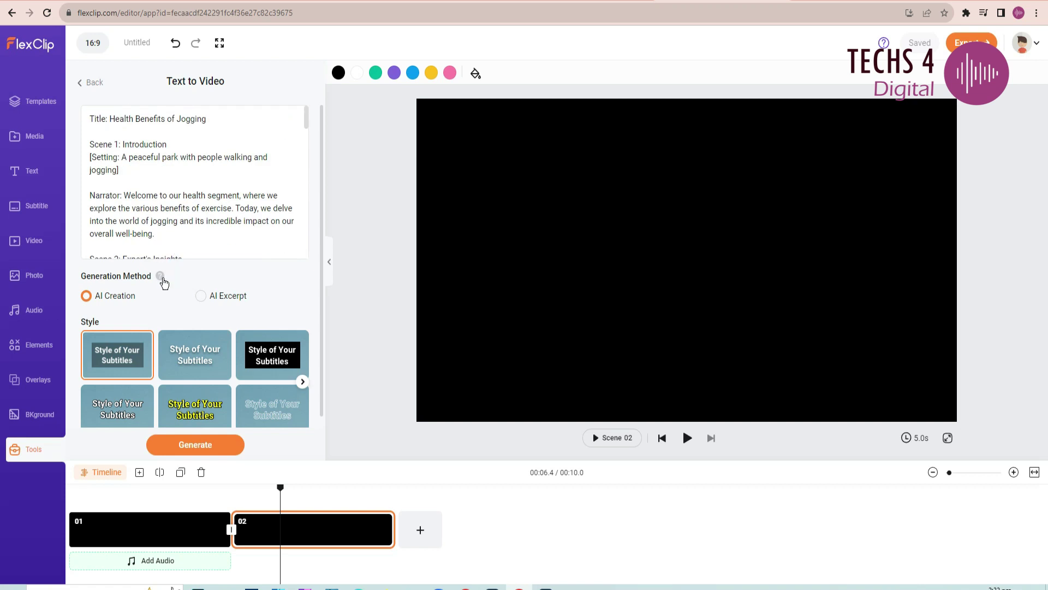
{"action": "scroll", "coordinate": [310, 398], "scroll_direction": "down", "scroll_amount": 1}
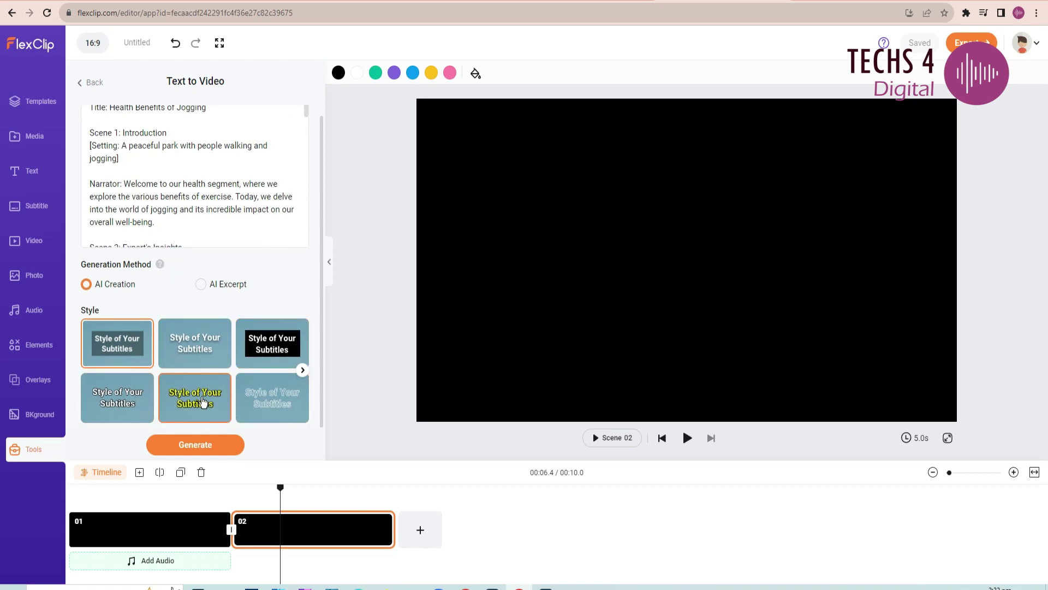
{"action": "left_click", "coordinate": [195, 403]}
{"action": "left_click", "coordinate": [195, 445]}
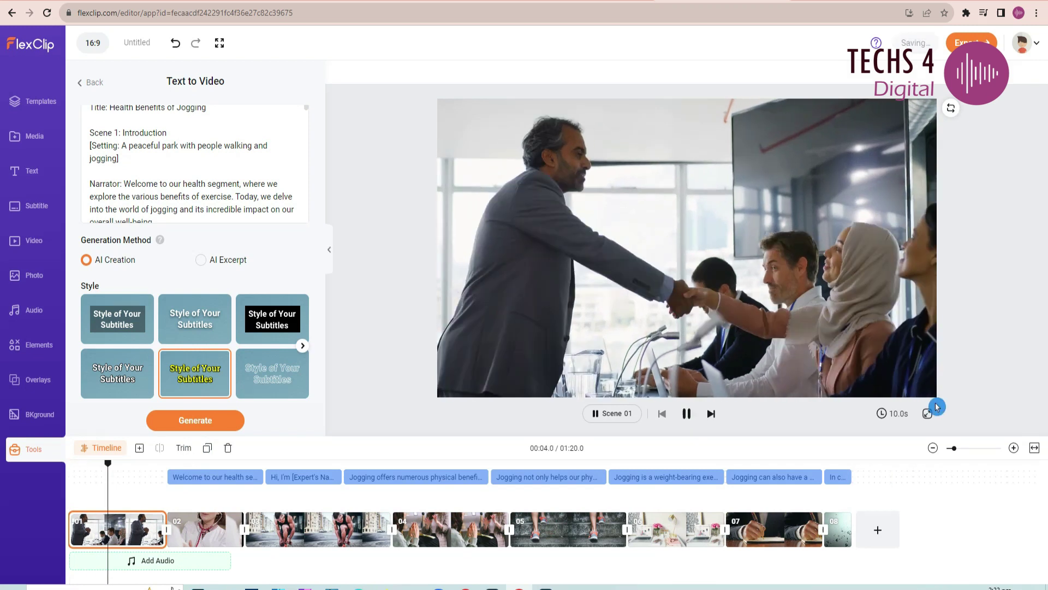
Split the first subtitle after its first sentence and 'Jogging offers' after 'index.'
{"action": "left_click", "coordinate": [116, 486]}
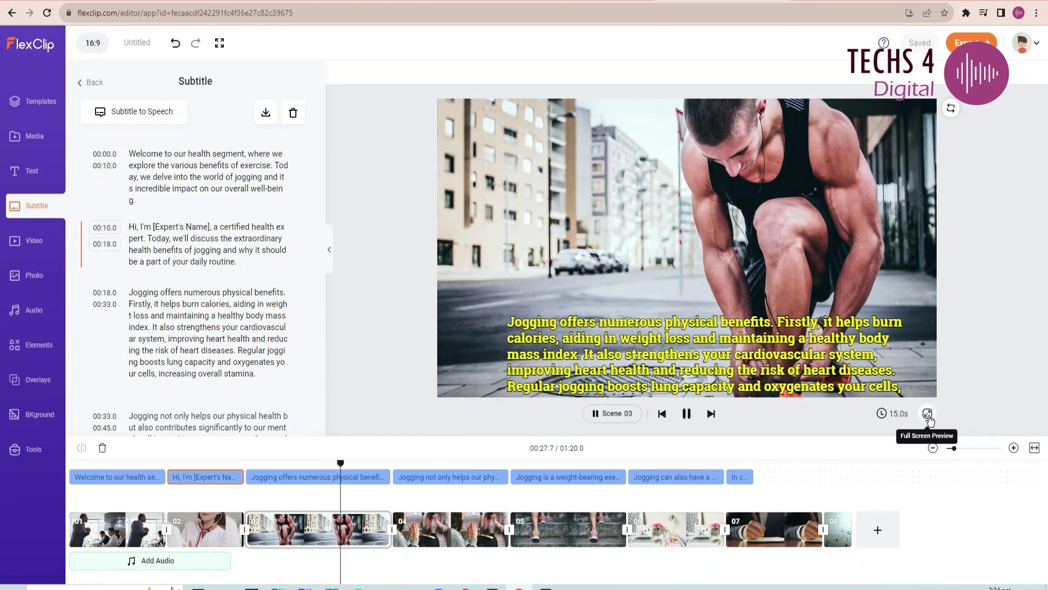
{"action": "left_click", "coordinate": [558, 469]}
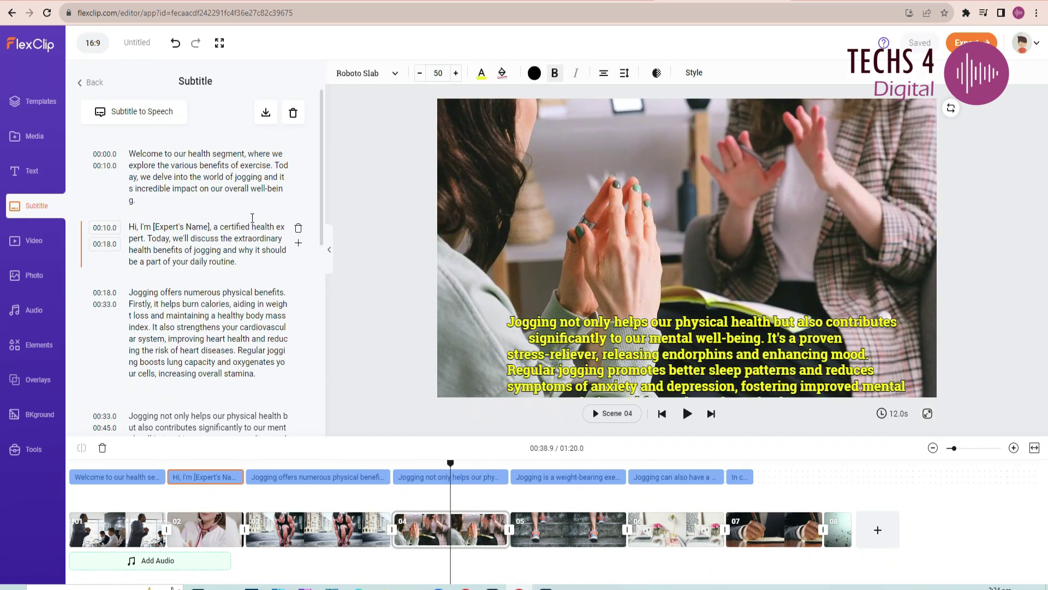
{"action": "left_click", "coordinate": [277, 162]}
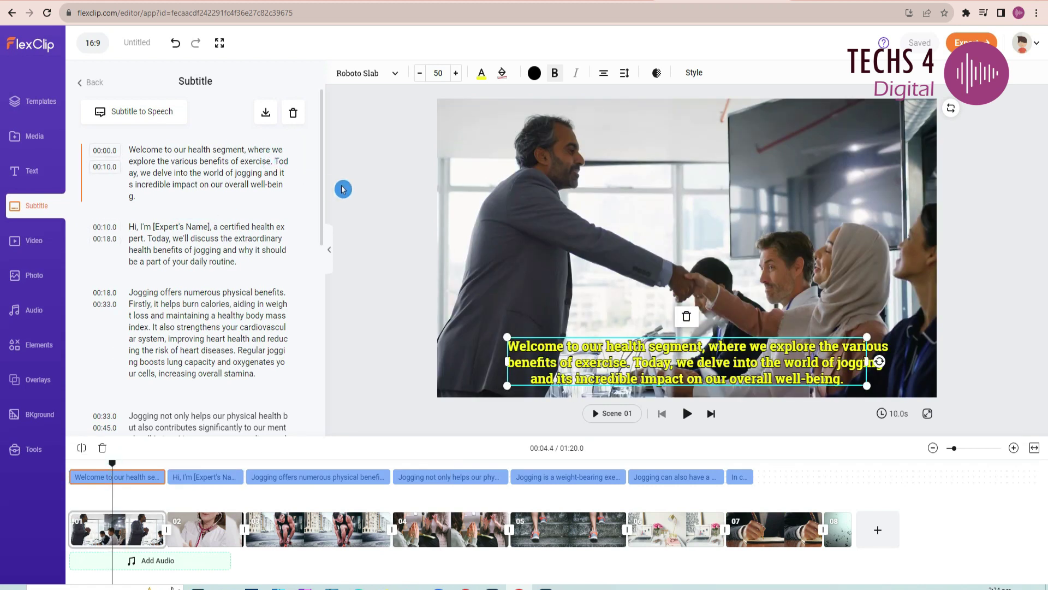
{"action": "key", "text": "Return"}
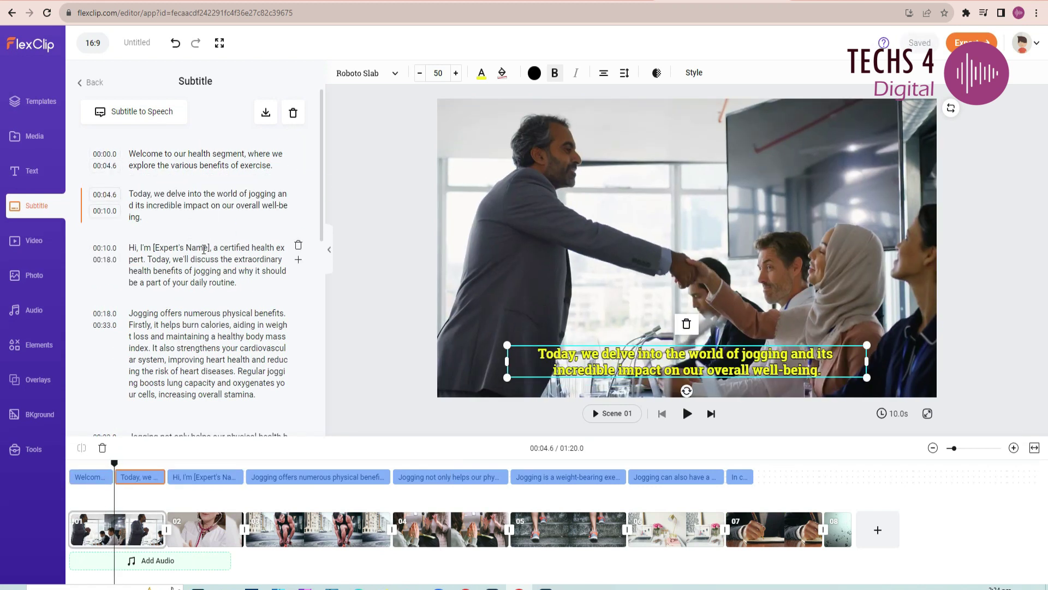
{"action": "left_click", "coordinate": [177, 273]}
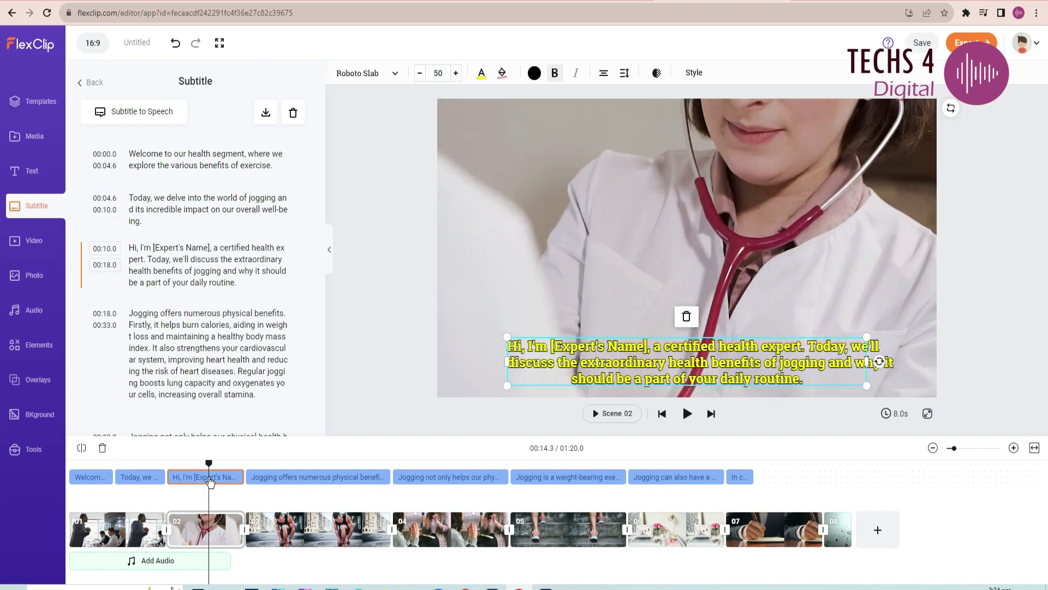
{"action": "scroll", "coordinate": [213, 328], "scroll_direction": "down", "scroll_amount": 3}
{"action": "left_click", "coordinate": [298, 152]}
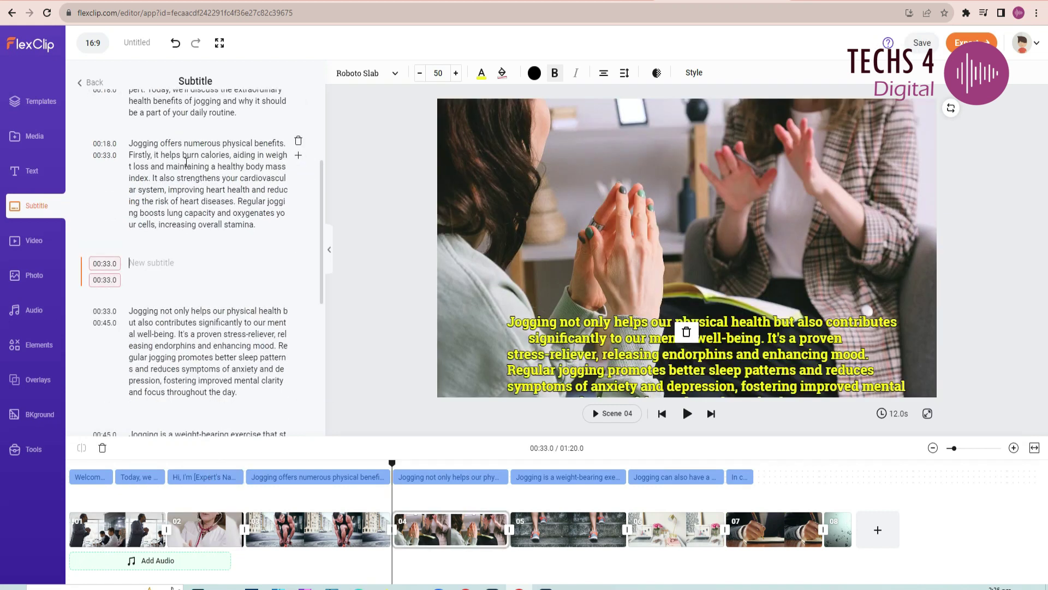
{"action": "left_click", "coordinate": [152, 175]}
{"action": "key", "text": "Return"}
Split the remaining long subtitles at sentence breaks and restore the capital T in 'Today'
{"action": "left_click", "coordinate": [190, 361]}
{"action": "key", "text": "Return"}
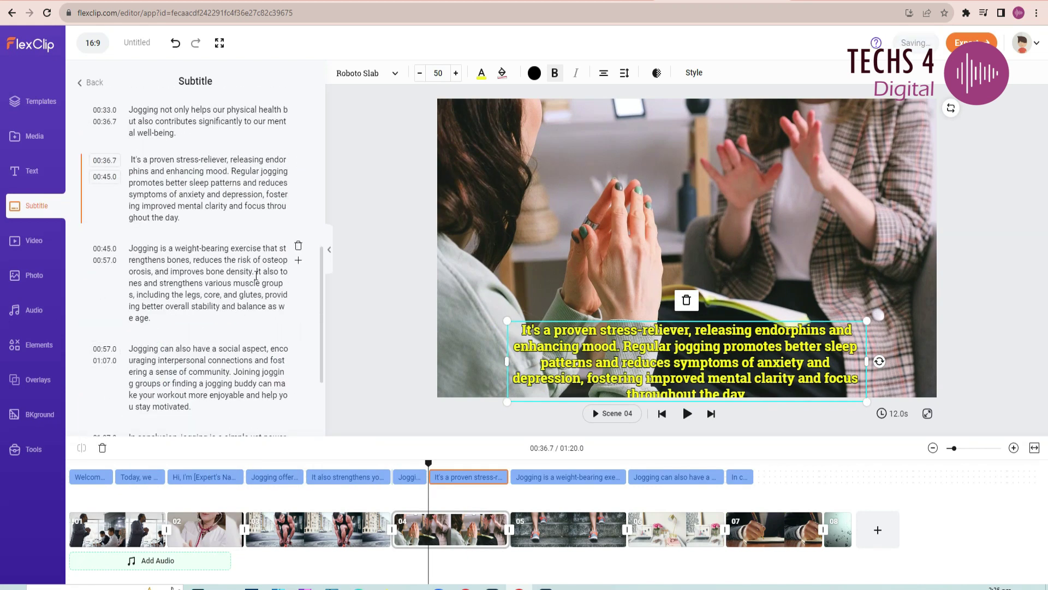
{"action": "left_click", "coordinate": [239, 256]}
{"action": "key", "text": "Return"}
{"action": "left_click", "coordinate": [233, 328]}
{"action": "key", "text": "Return"}
{"action": "left_click", "coordinate": [262, 325]}
{"action": "key", "text": "Return"}
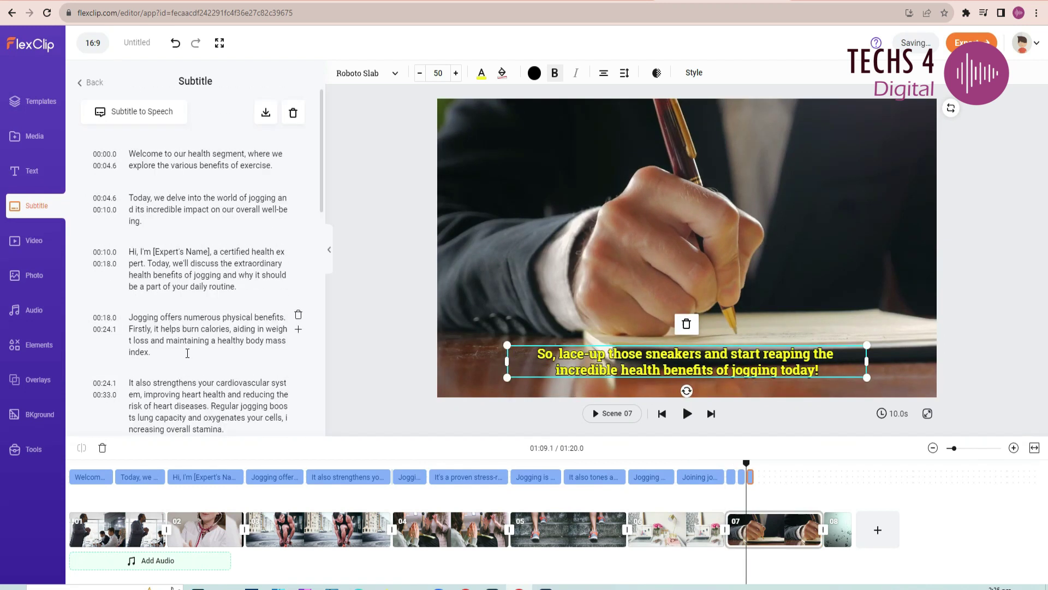
{"action": "left_click", "coordinate": [151, 264]}
{"action": "key", "text": "Return"}
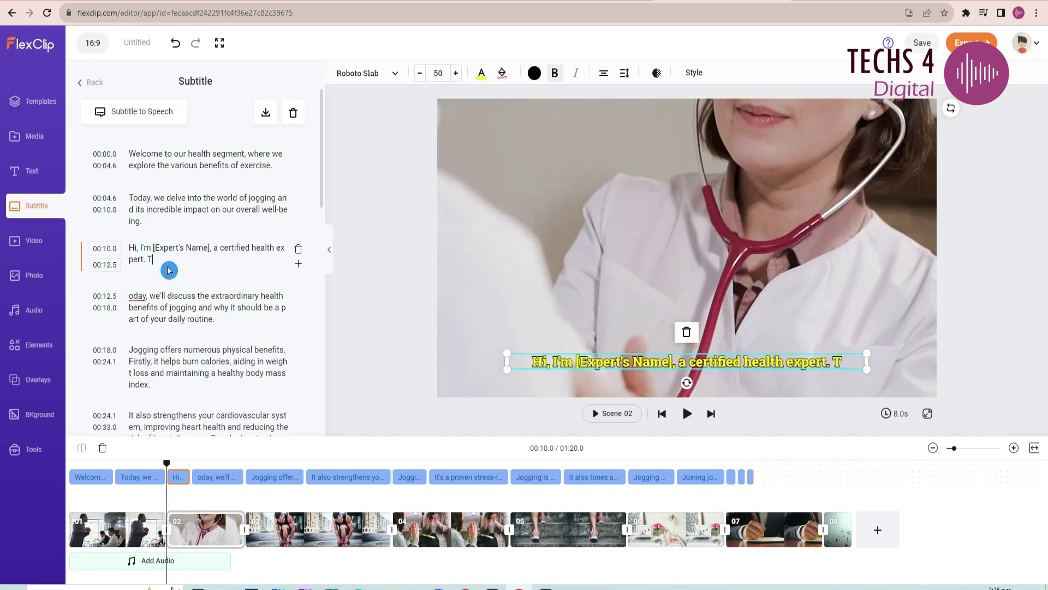
{"action": "left_click", "coordinate": [131, 294]}
{"action": "type", "text": "T"}
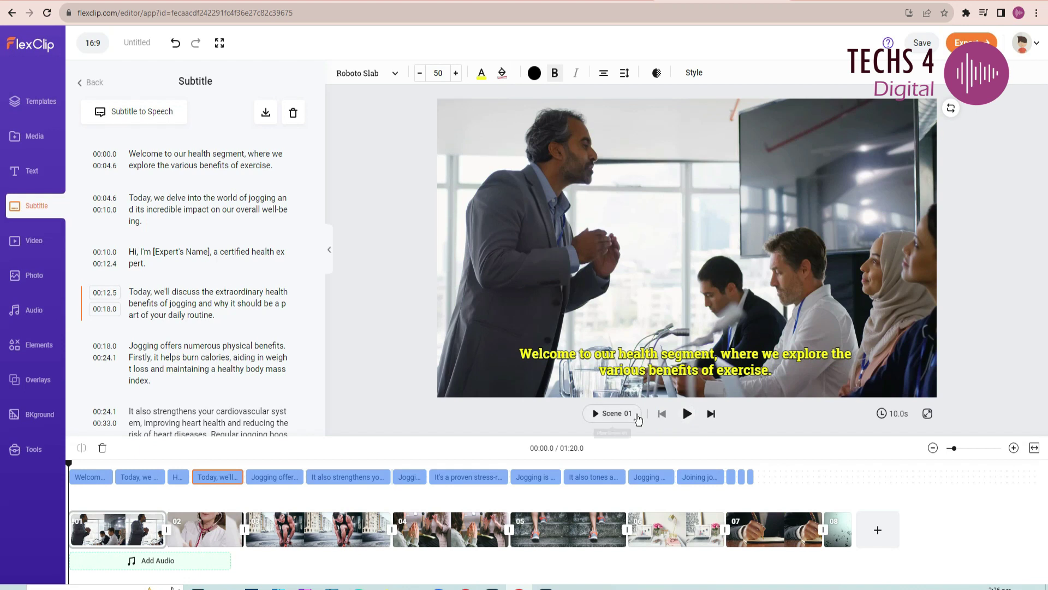
Preview the re-split captions and bring up the Subtitle to Speech voiceover settings
{"action": "left_click", "coordinate": [623, 415]}
{"action": "left_click", "coordinate": [622, 414]}
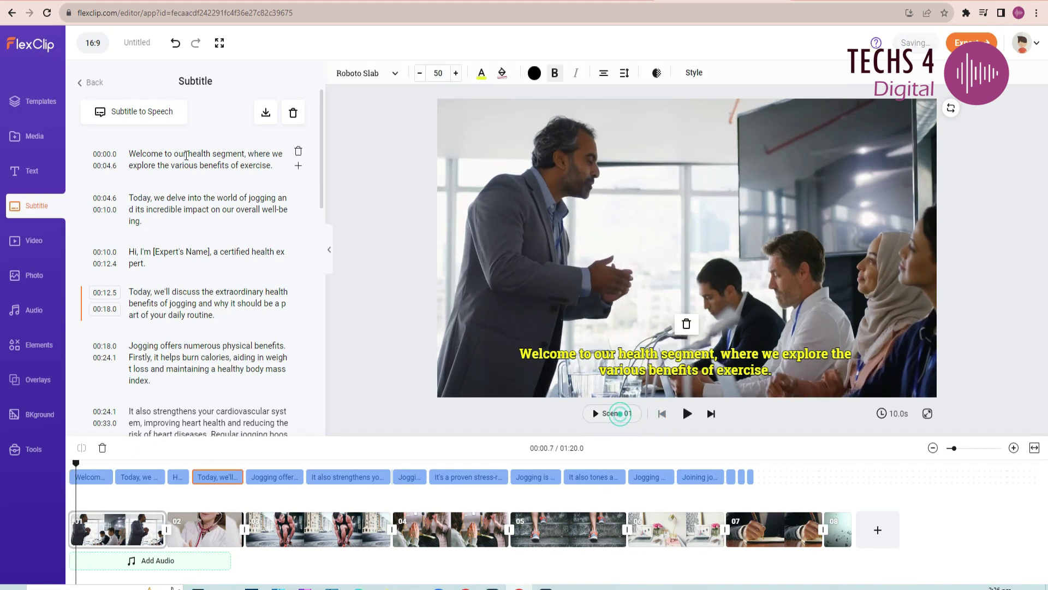
{"action": "left_click", "coordinate": [126, 112]}
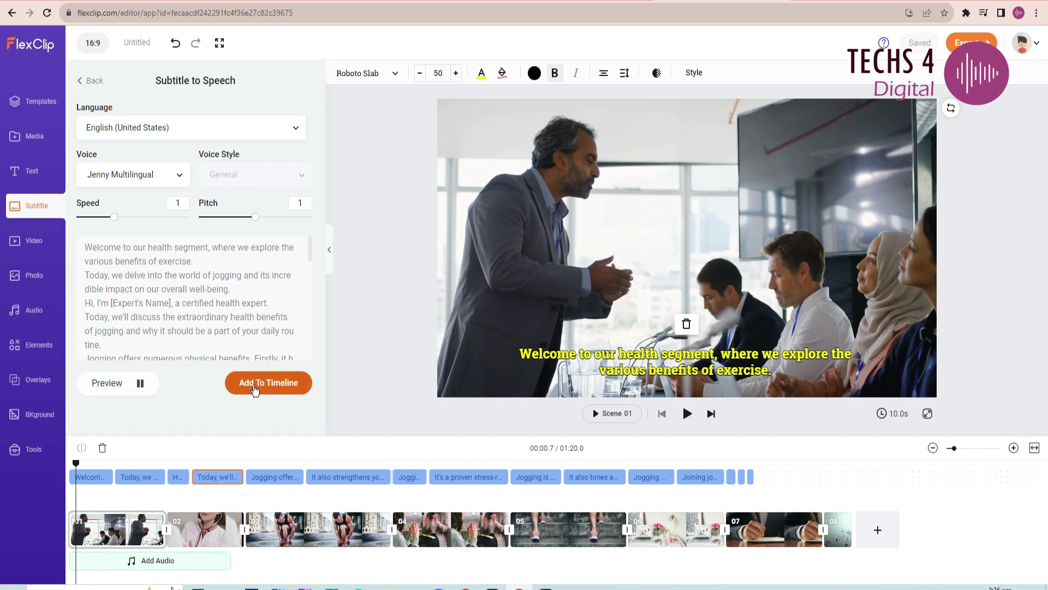
Add the Jenny Multilingual subtitle voiceover to the timeline and play it back
{"action": "left_click", "coordinate": [256, 388]}
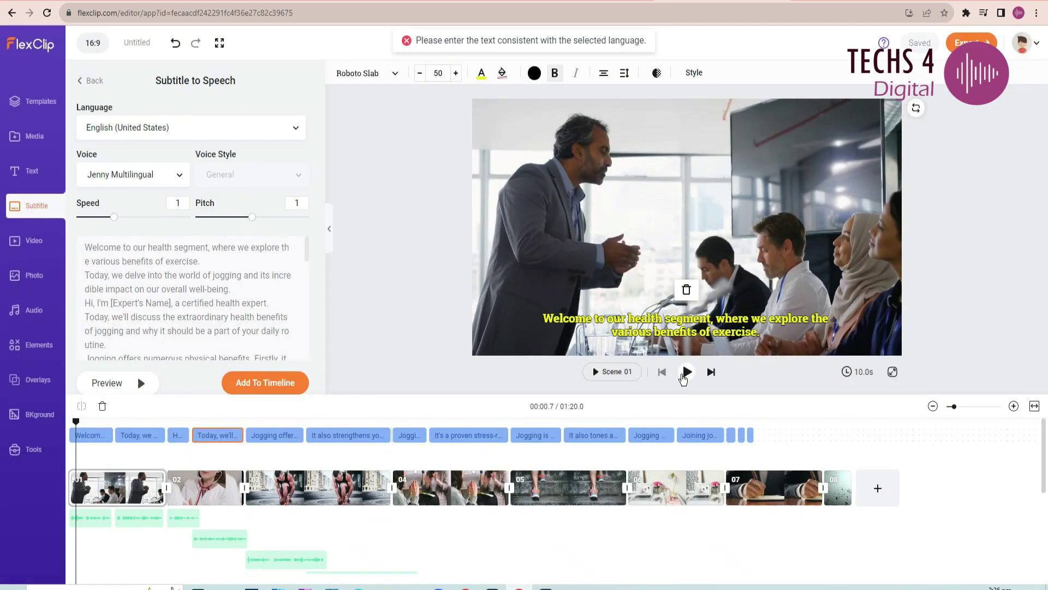
{"action": "left_click", "coordinate": [686, 372]}
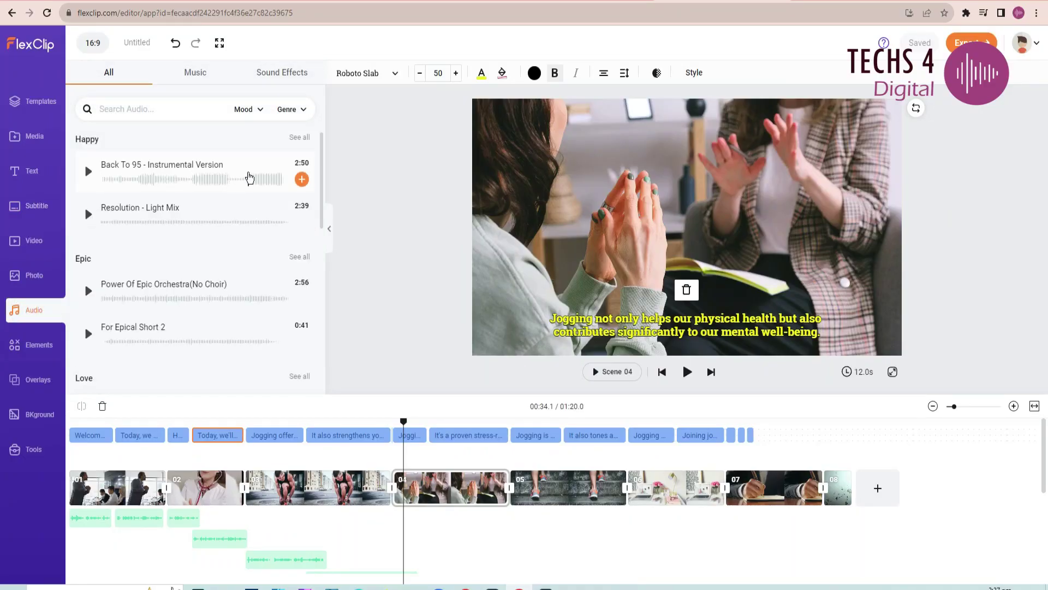
Add the Resolution - Light Mix music at the video's start, then open the stock Video library
{"action": "left_click", "coordinate": [301, 222]}
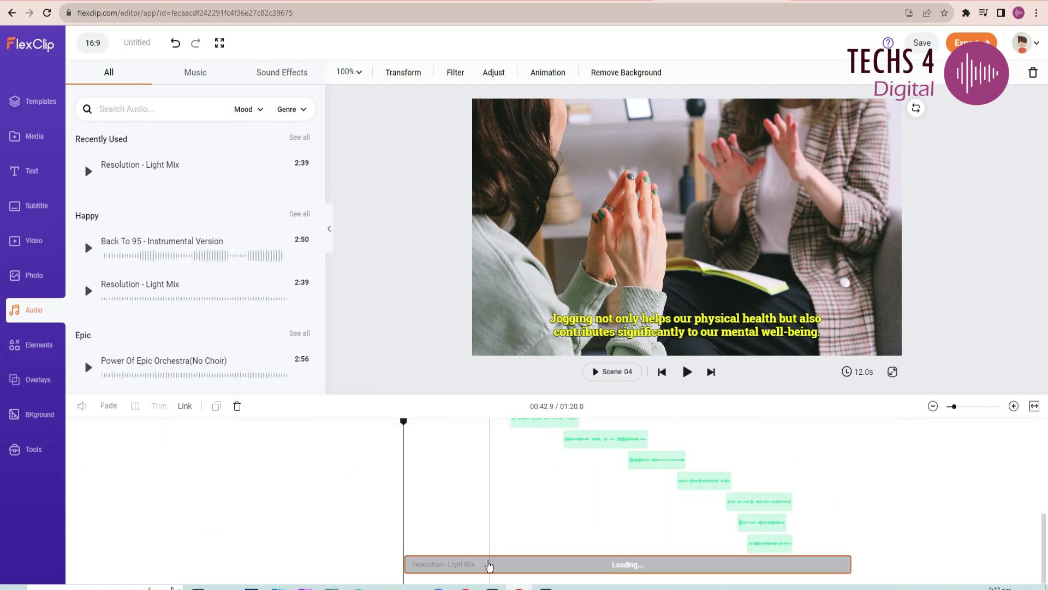
{"action": "left_click_drag", "start_coordinate": [484, 571], "coordinate": [262, 526]}
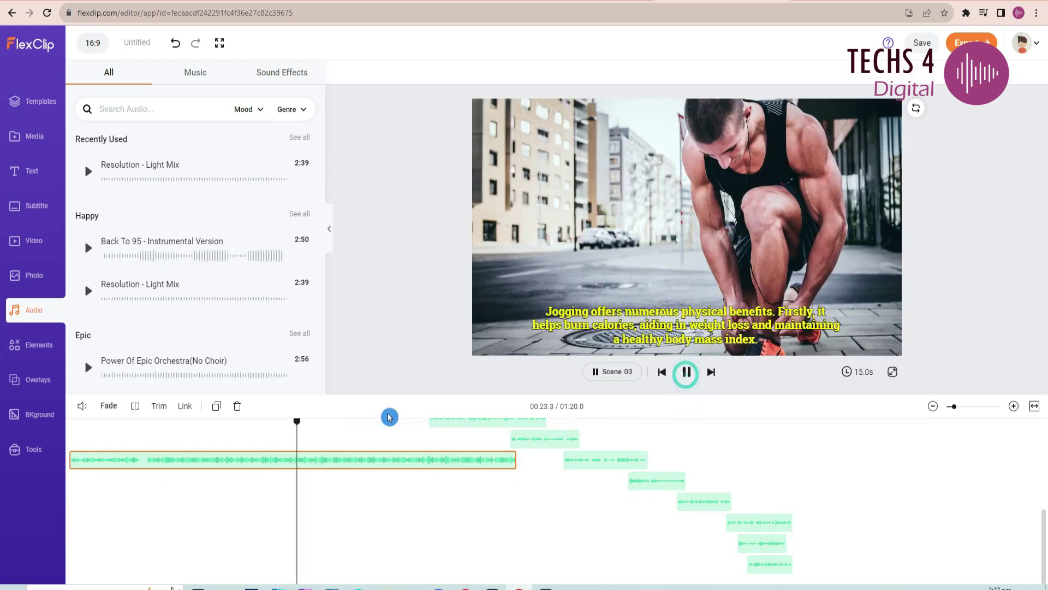
{"action": "left_click", "coordinate": [486, 530]}
{"action": "left_click", "coordinate": [34, 240]}
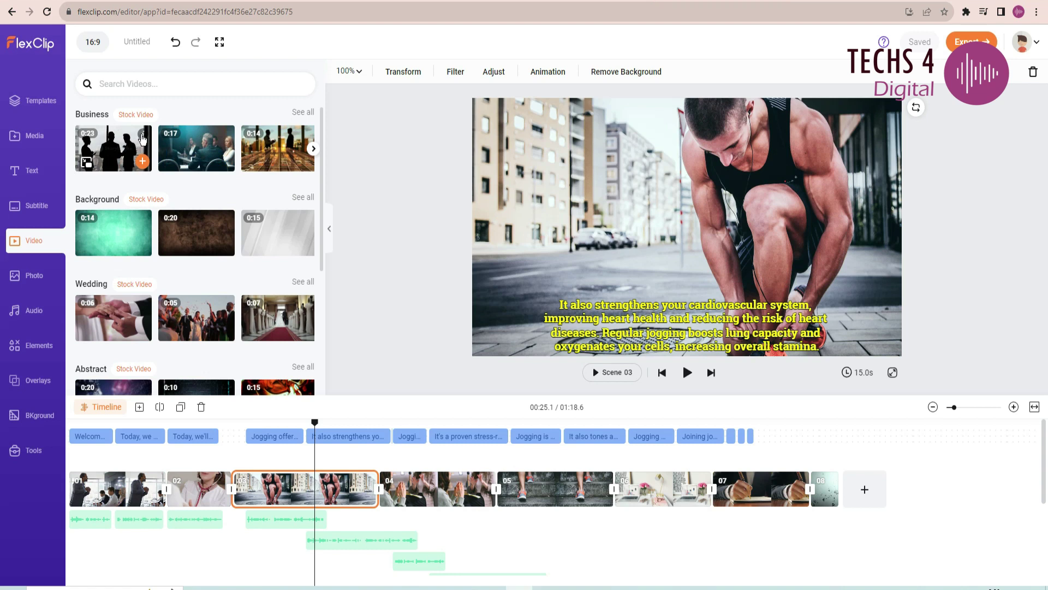
Check the business clip's source, then search the stock videos for 'jogging'
{"action": "mouse_move", "coordinate": [144, 138]}
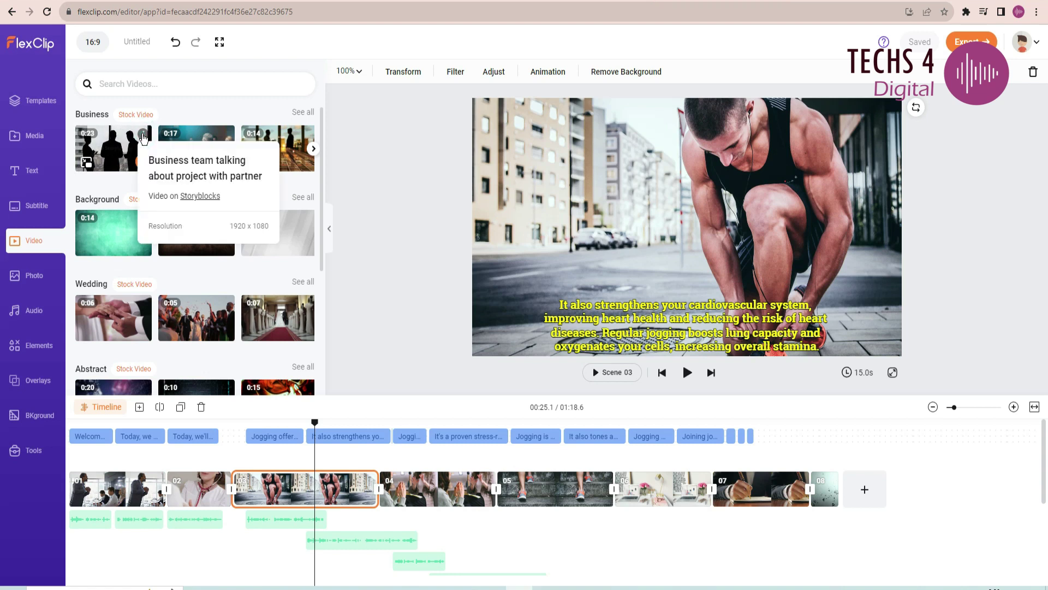
{"action": "left_click", "coordinate": [180, 195]}
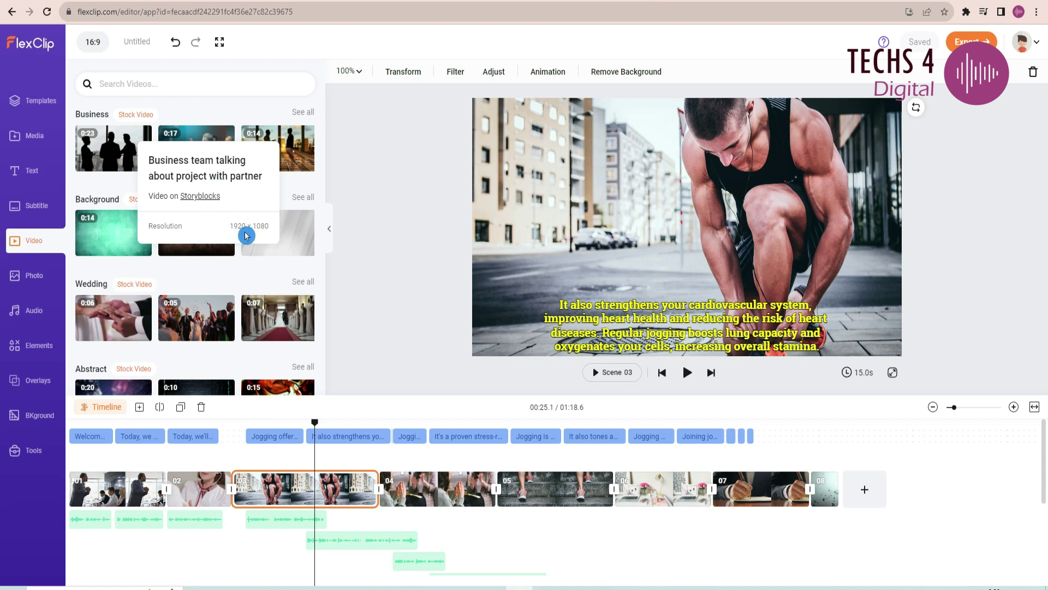
{"action": "scroll", "coordinate": [268, 213], "scroll_direction": "down", "scroll_amount": 2}
{"action": "left_click", "coordinate": [157, 87]}
{"action": "type", "text": "hea"}
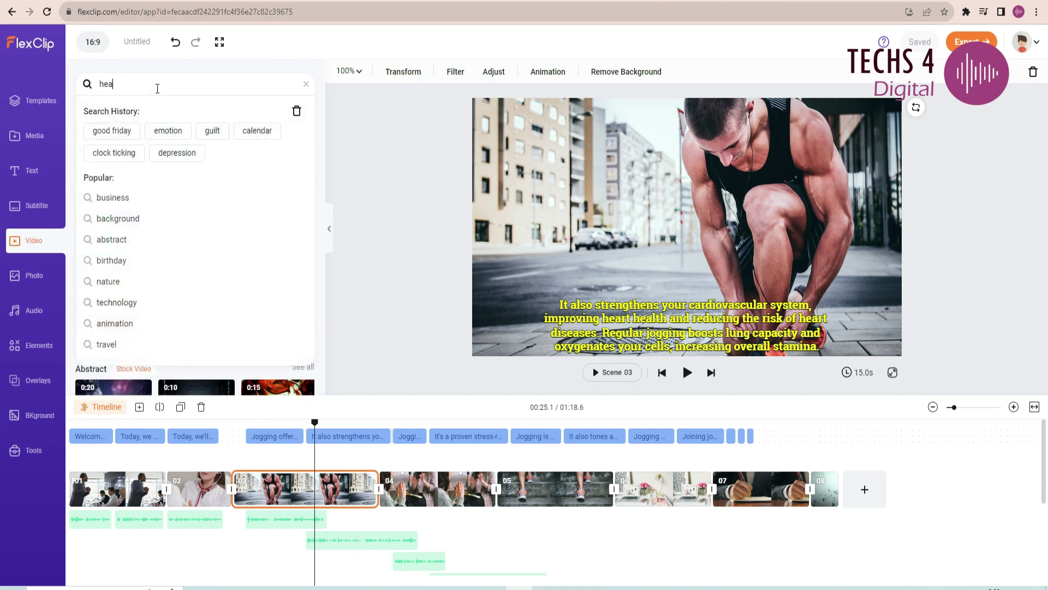
{"action": "type", "text": "gging"}
{"action": "key", "text": "Return"}
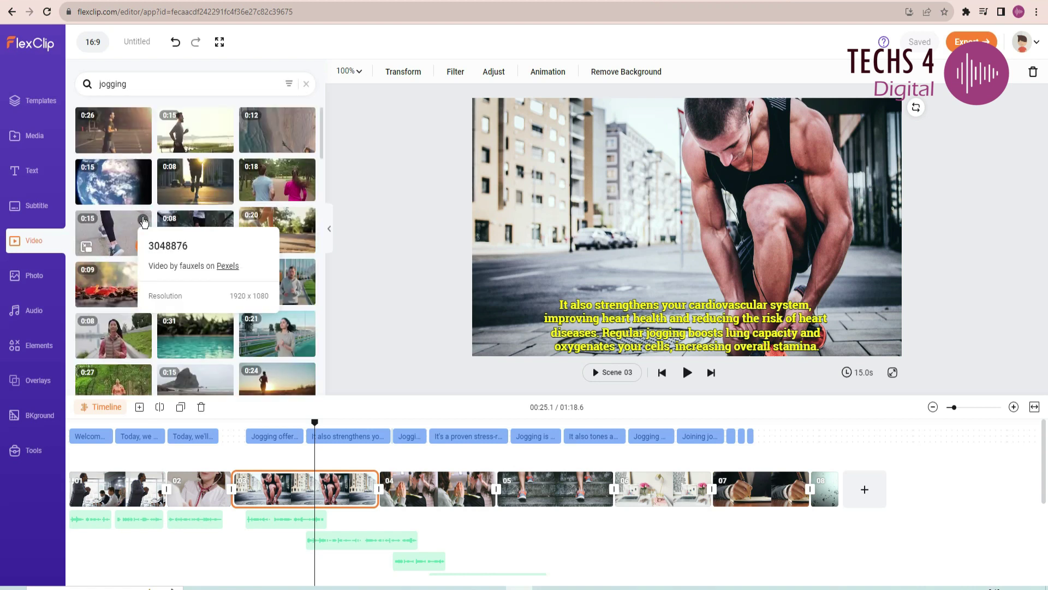
Filter the jogging results to exclude Pexels and show only horizontal clips
{"action": "mouse_move", "coordinate": [142, 174]}
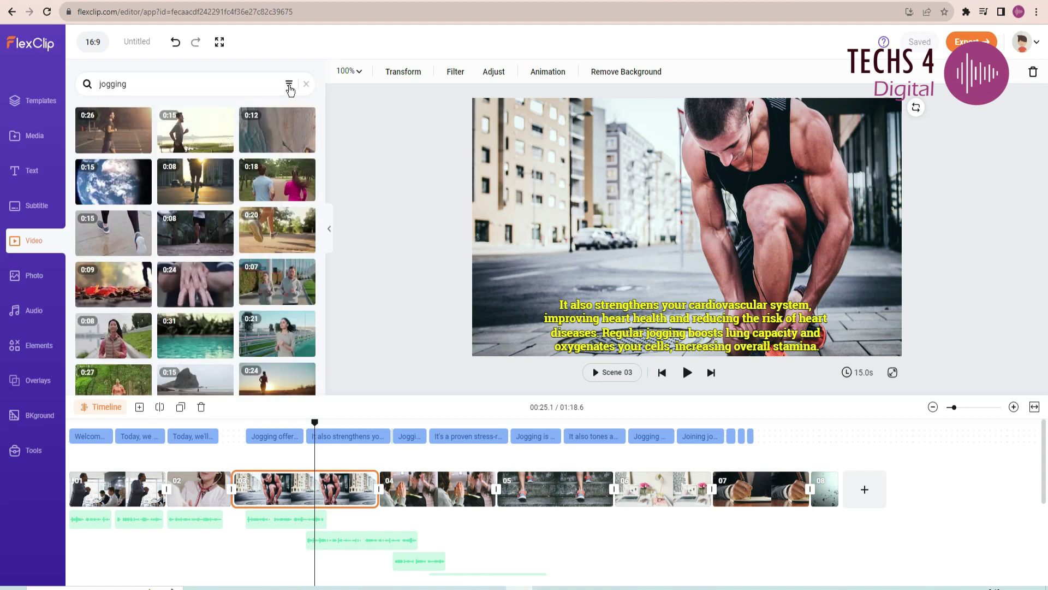
{"action": "left_click", "coordinate": [289, 85]}
{"action": "left_click", "coordinate": [204, 135]}
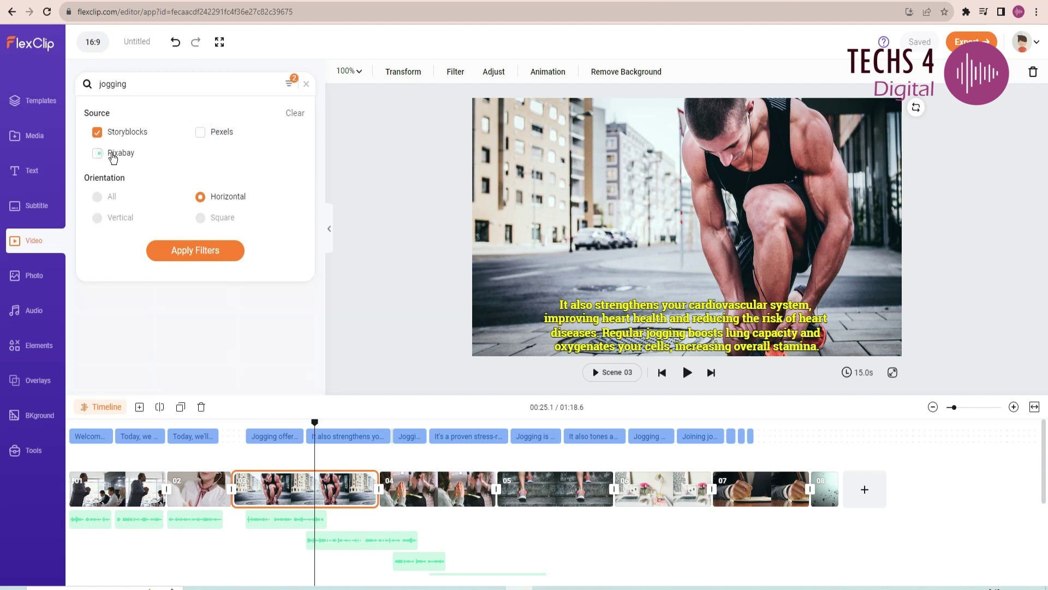
{"action": "left_click", "coordinate": [197, 251]}
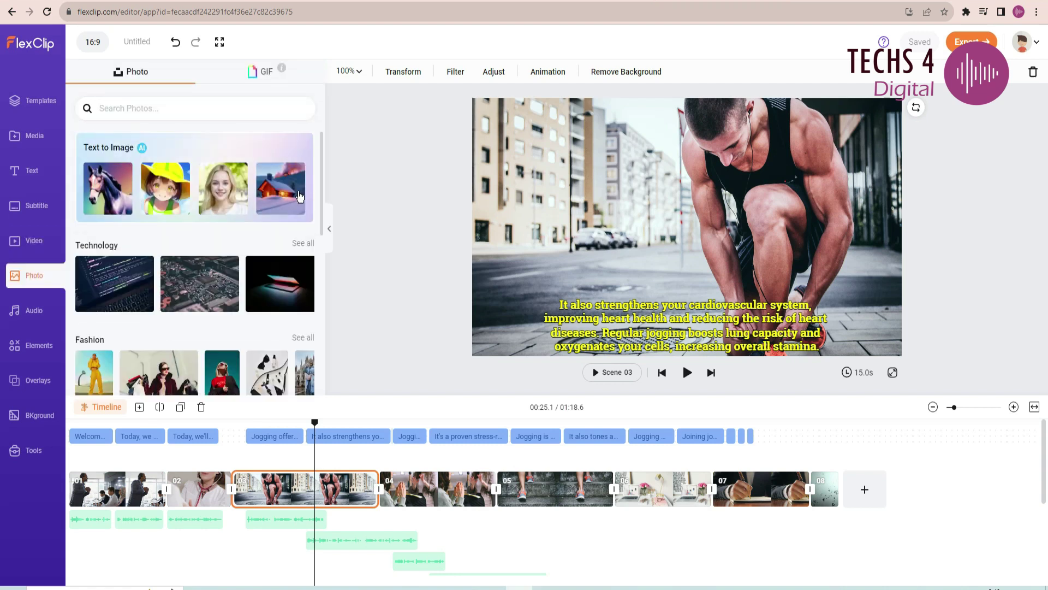
{"action": "left_click", "coordinate": [122, 196]}
Generate AI jogging images, then put the 0:08 sunlit-street runner clip on scene 01 and preview it
{"action": "left_click", "coordinate": [195, 377]}
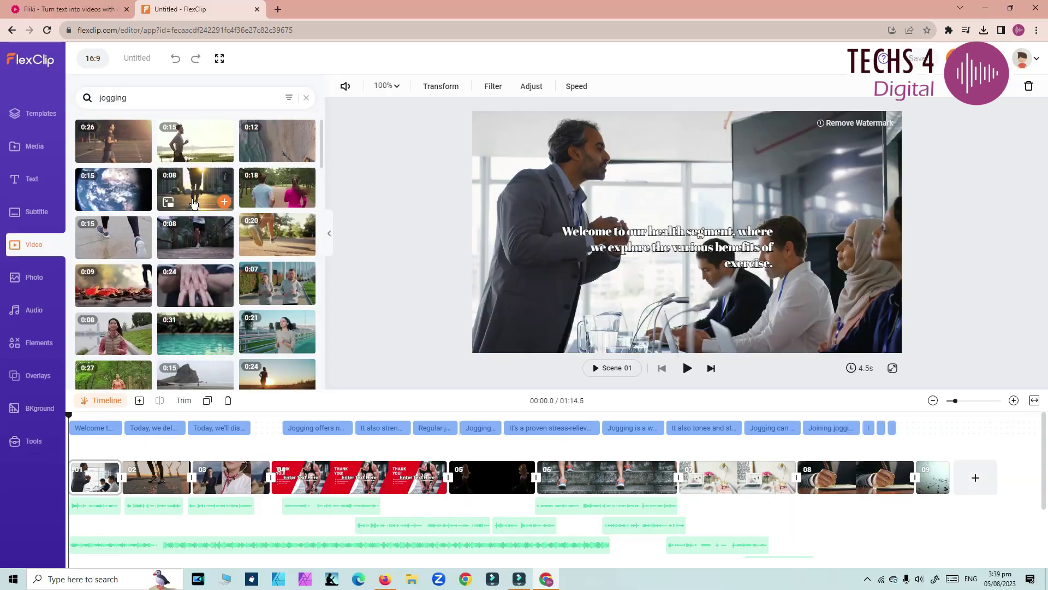
{"action": "left_click_drag", "start_coordinate": [198, 190], "coordinate": [477, 229]}
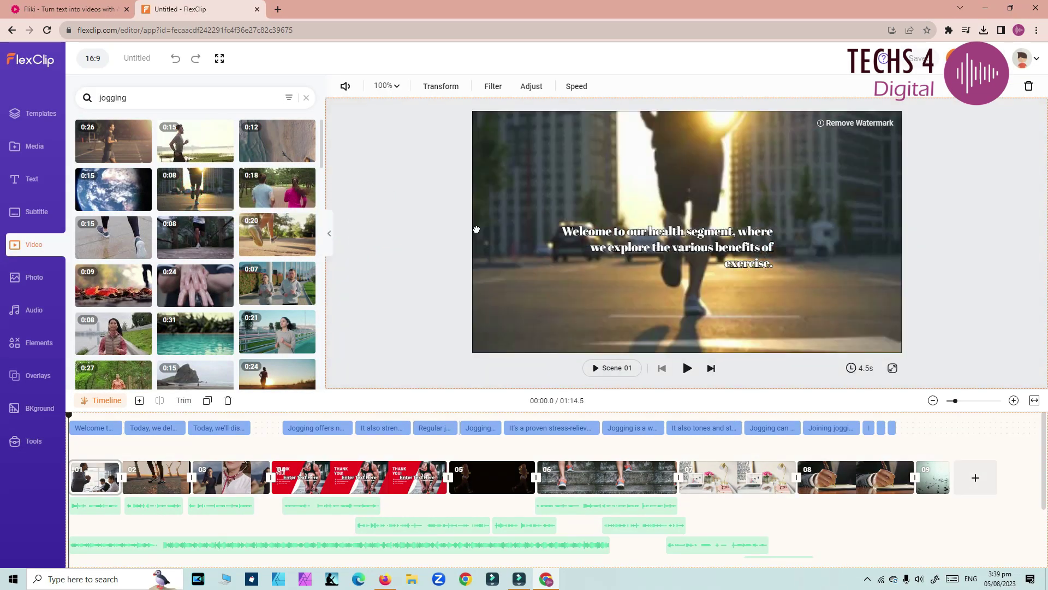
{"action": "left_click", "coordinate": [687, 369]}
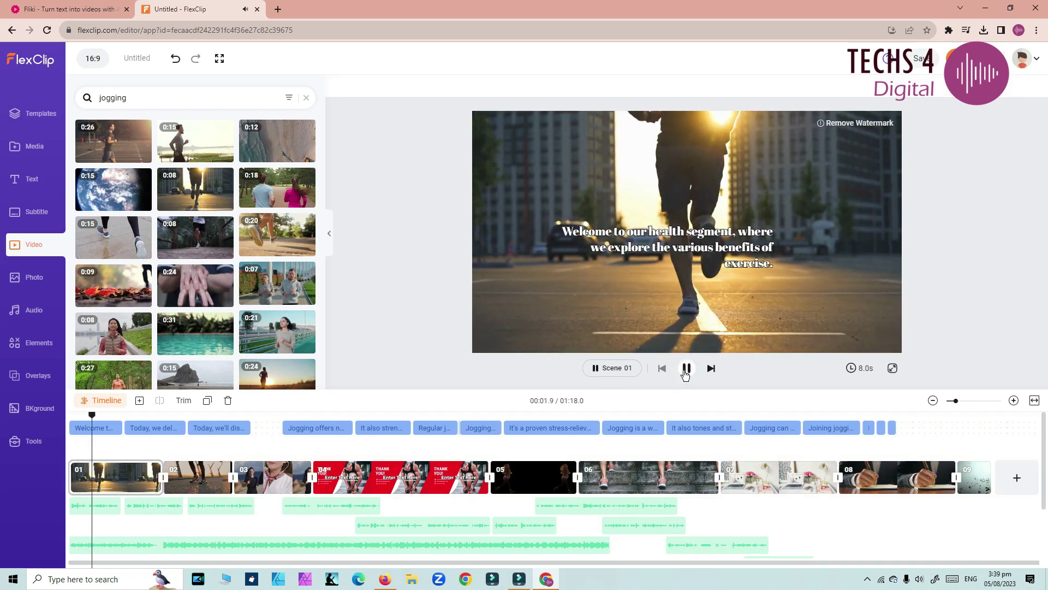
{"action": "left_click", "coordinate": [687, 369]}
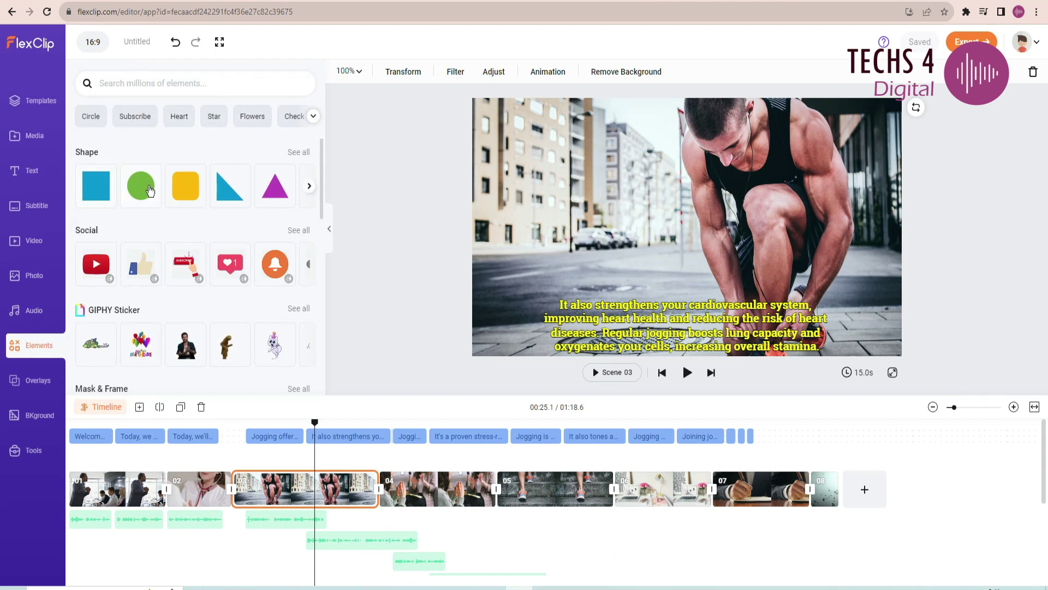
Browse the full set of GIPHY stickers in the Elements library
{"action": "left_click_drag", "start_coordinate": [322, 212], "coordinate": [321, 228]}
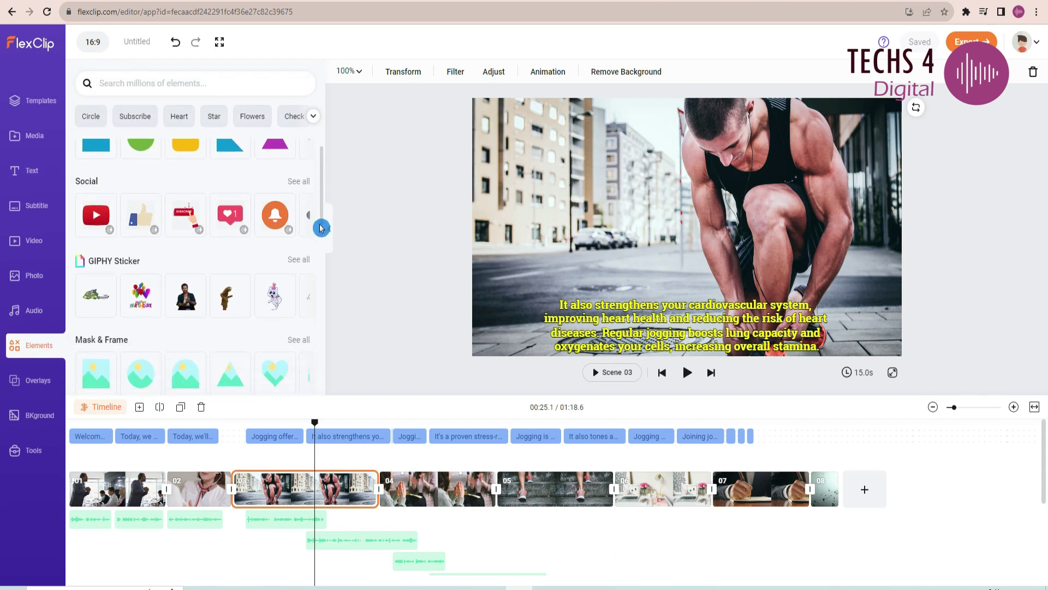
{"action": "left_click", "coordinate": [298, 260]}
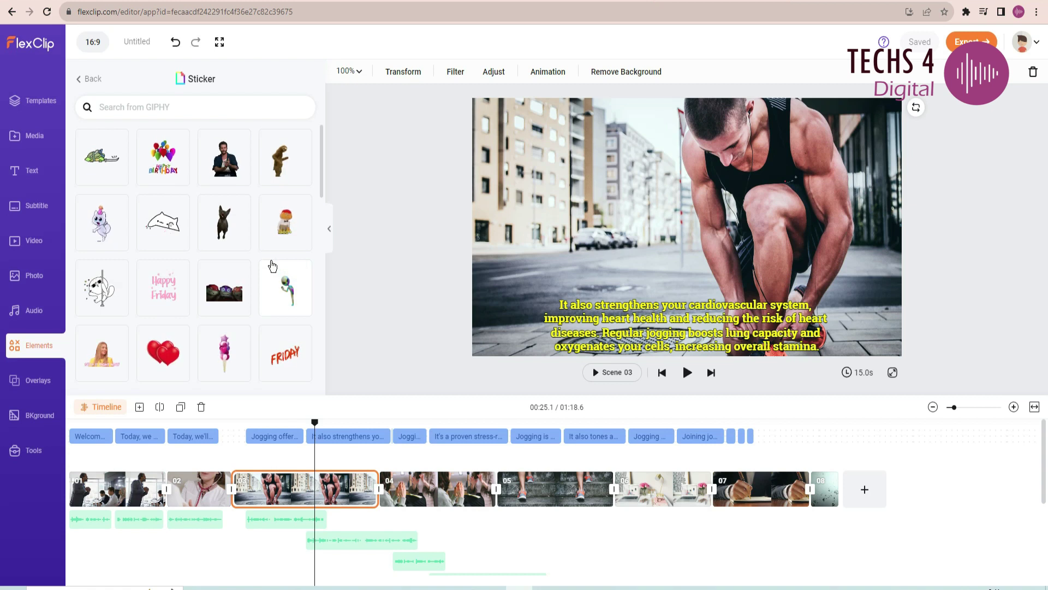
{"action": "scroll", "coordinate": [272, 265], "scroll_direction": "down", "scroll_amount": 6}
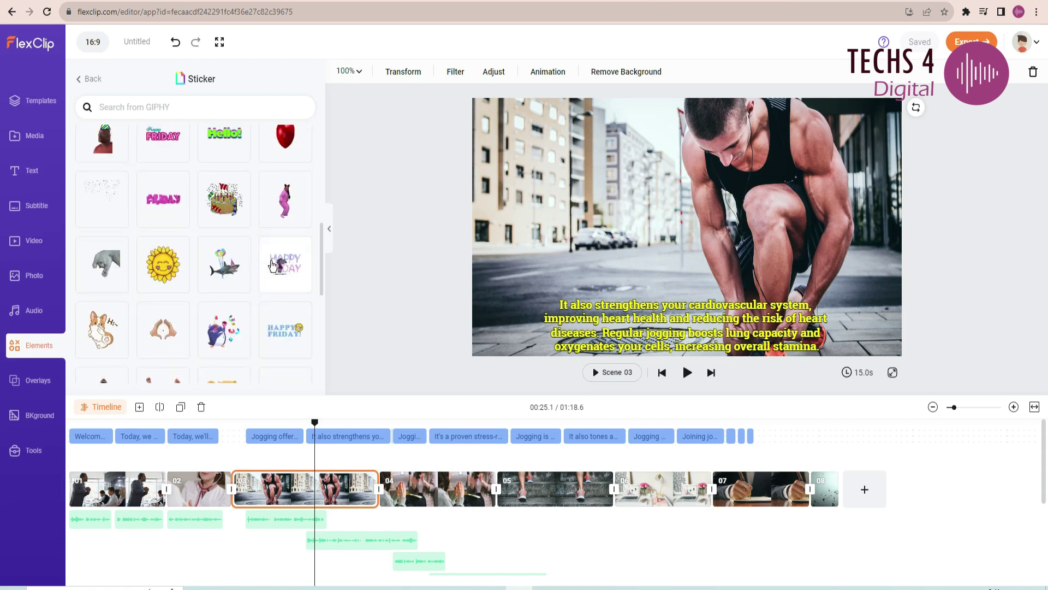
{"action": "scroll", "coordinate": [271, 266], "scroll_direction": "down", "scroll_amount": 5}
{"action": "scroll", "coordinate": [272, 266], "scroll_direction": "down", "scroll_amount": 5}
Browse the effect overlays in the Overlays library
{"action": "left_click", "coordinate": [35, 379]}
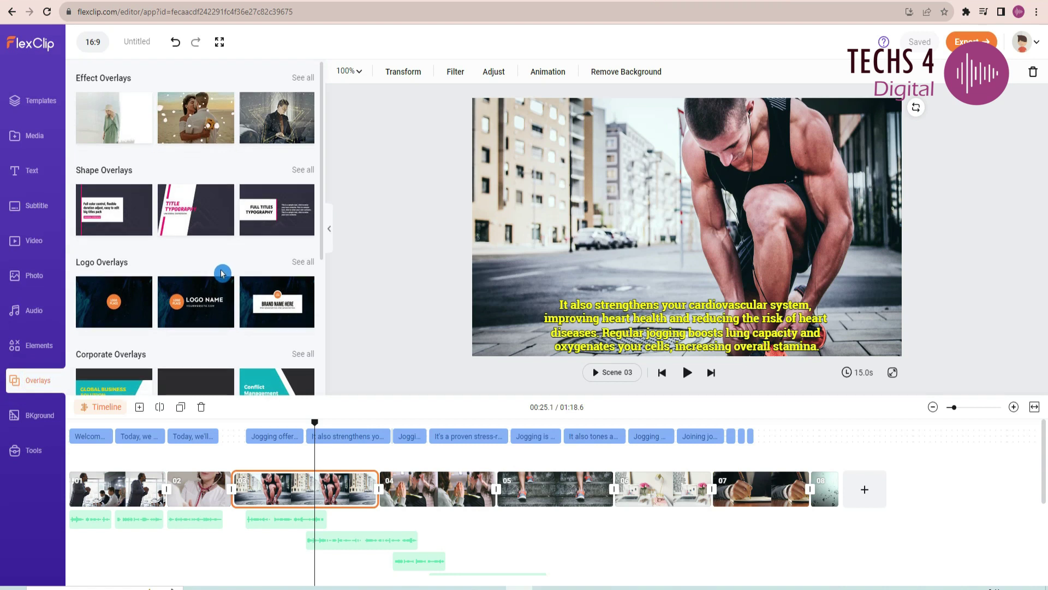
{"action": "scroll", "coordinate": [223, 276], "scroll_direction": "down", "scroll_amount": 3}
{"action": "scroll", "coordinate": [136, 324], "scroll_direction": "down", "scroll_amount": 1}
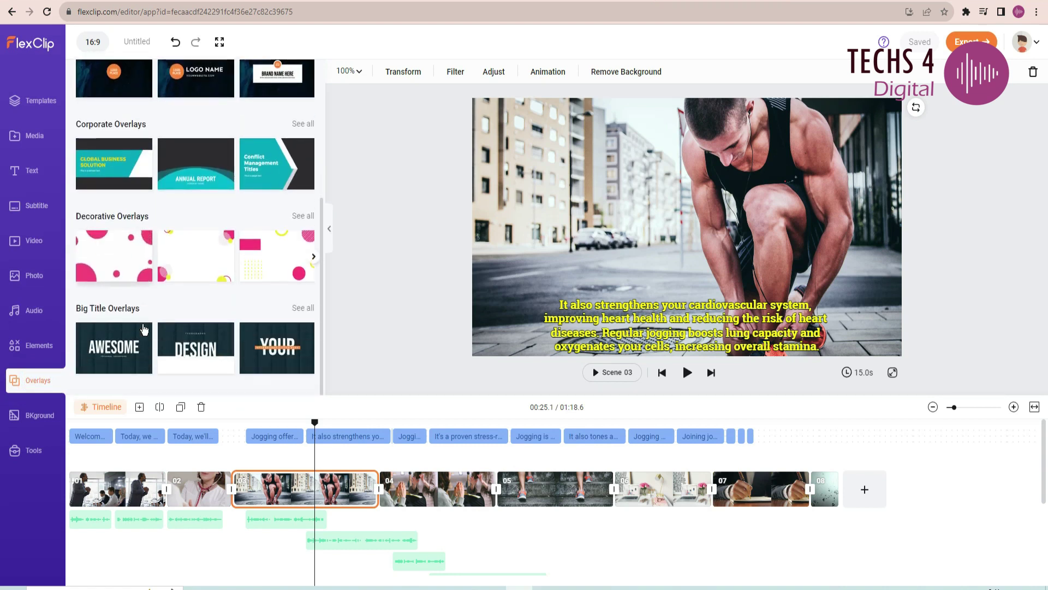
{"action": "scroll", "coordinate": [165, 329], "scroll_direction": "up", "scroll_amount": 4}
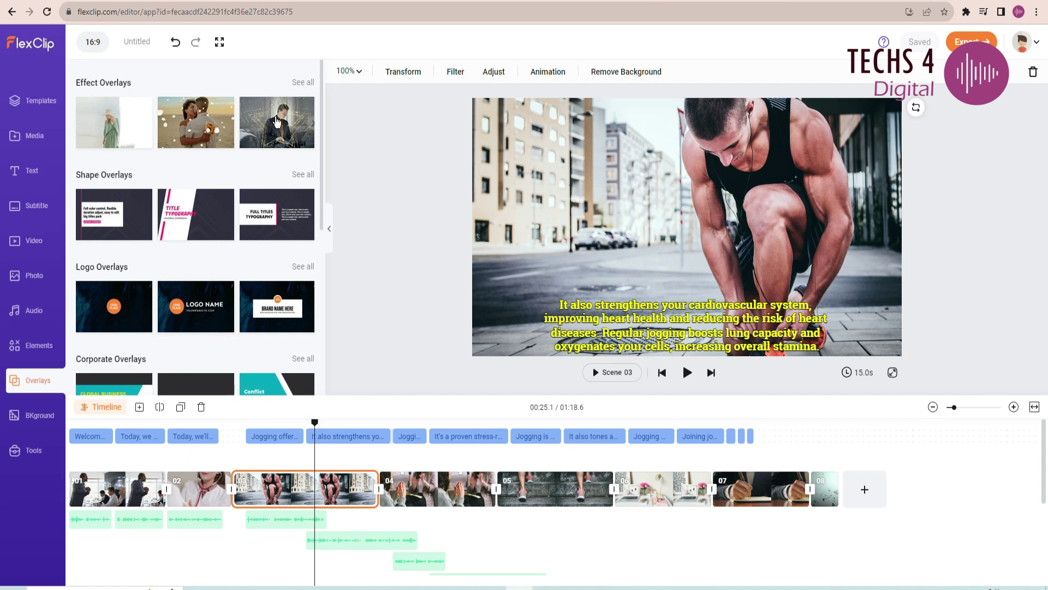
{"action": "left_click", "coordinate": [300, 88]}
{"action": "scroll", "coordinate": [257, 245], "scroll_direction": "down", "scroll_amount": 3}
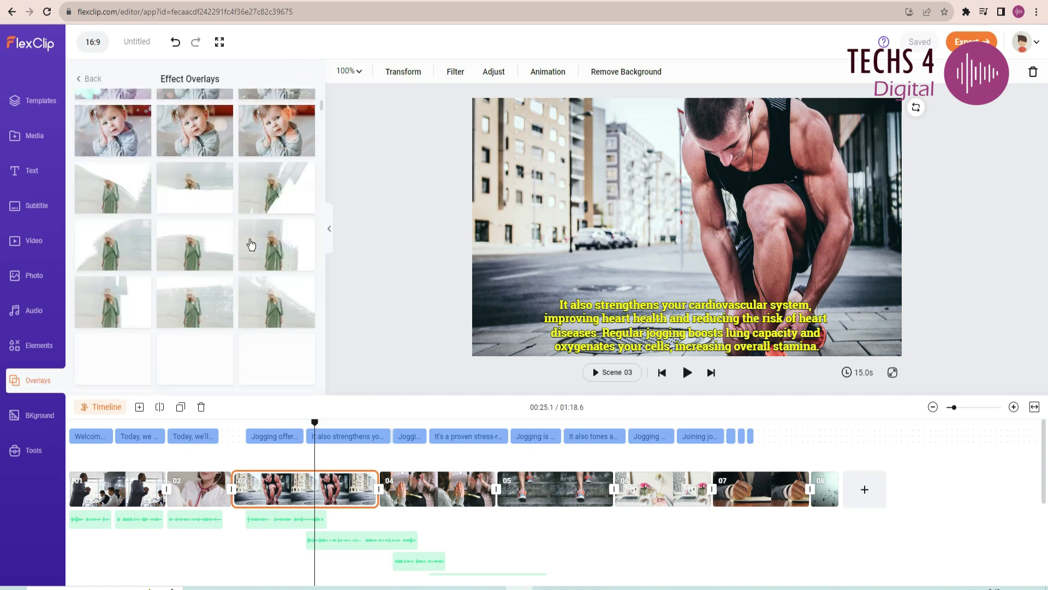
{"action": "scroll", "coordinate": [279, 262], "scroll_direction": "down", "scroll_amount": 6}
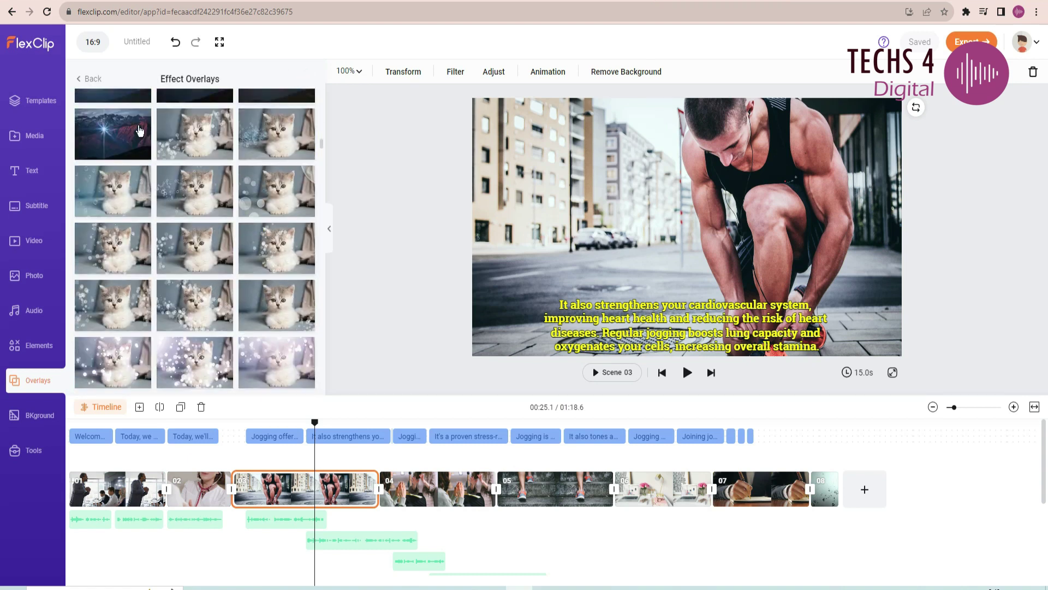
Add the pink Branding New Design shape overlay to scene 03
{"action": "left_click", "coordinate": [89, 78]}
{"action": "left_click", "coordinate": [300, 171]}
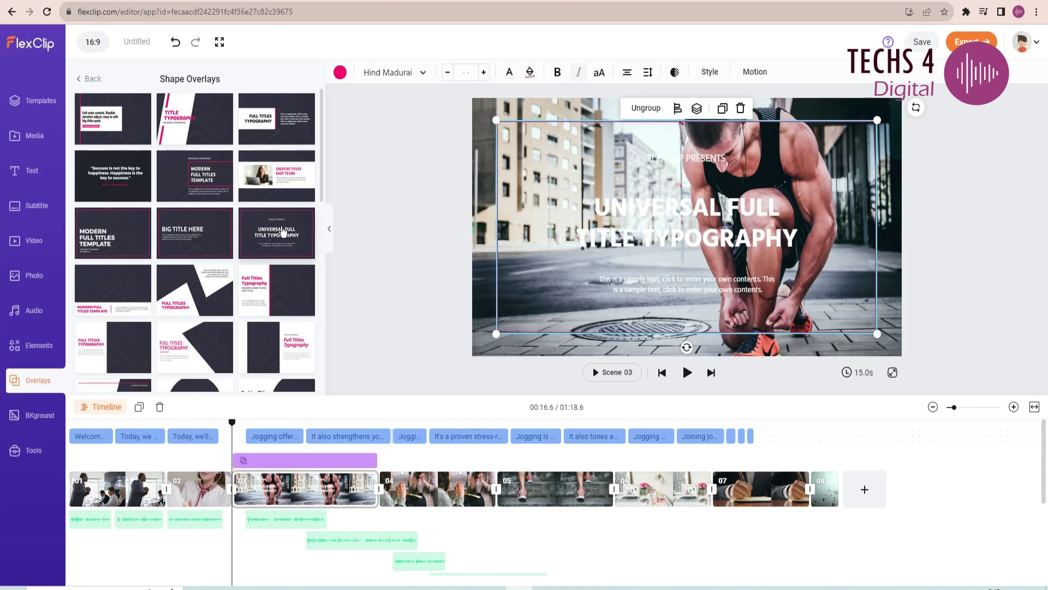
{"action": "scroll", "coordinate": [194, 259], "scroll_direction": "down", "scroll_amount": 5}
{"action": "left_click", "coordinate": [170, 360]}
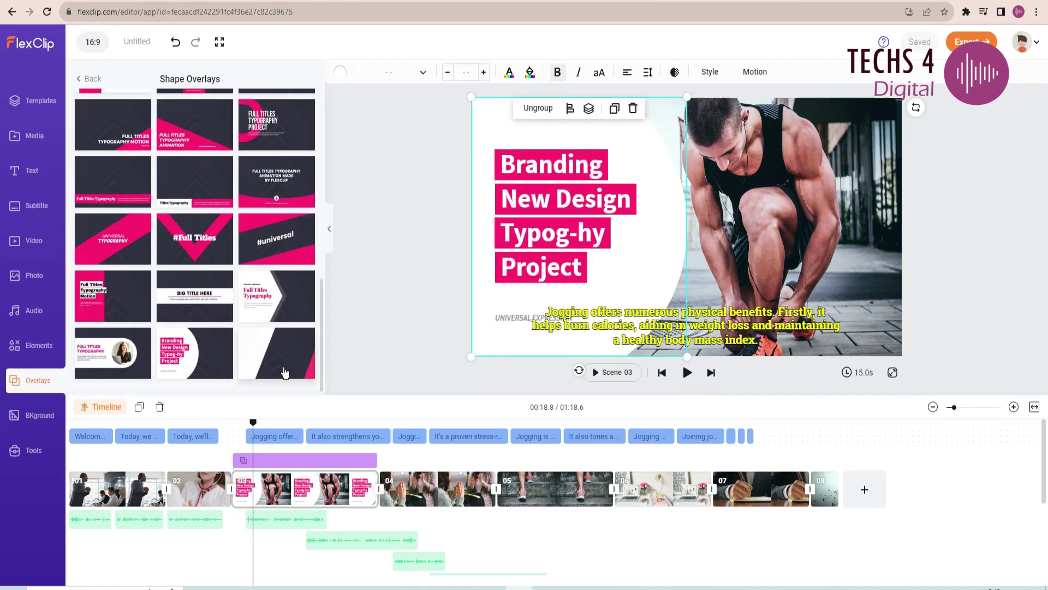
{"action": "scroll", "coordinate": [213, 292], "scroll_direction": "down", "scroll_amount": 4}
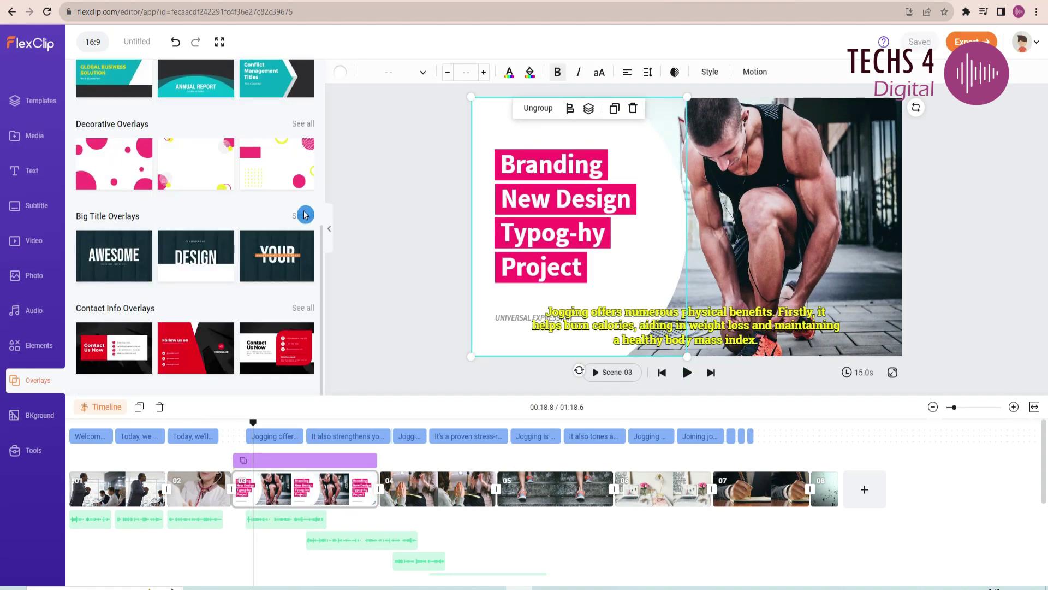
Browse the big title overlays and the Background library
{"action": "left_click", "coordinate": [303, 132]}
{"action": "scroll", "coordinate": [263, 266], "scroll_direction": "down", "scroll_amount": 3}
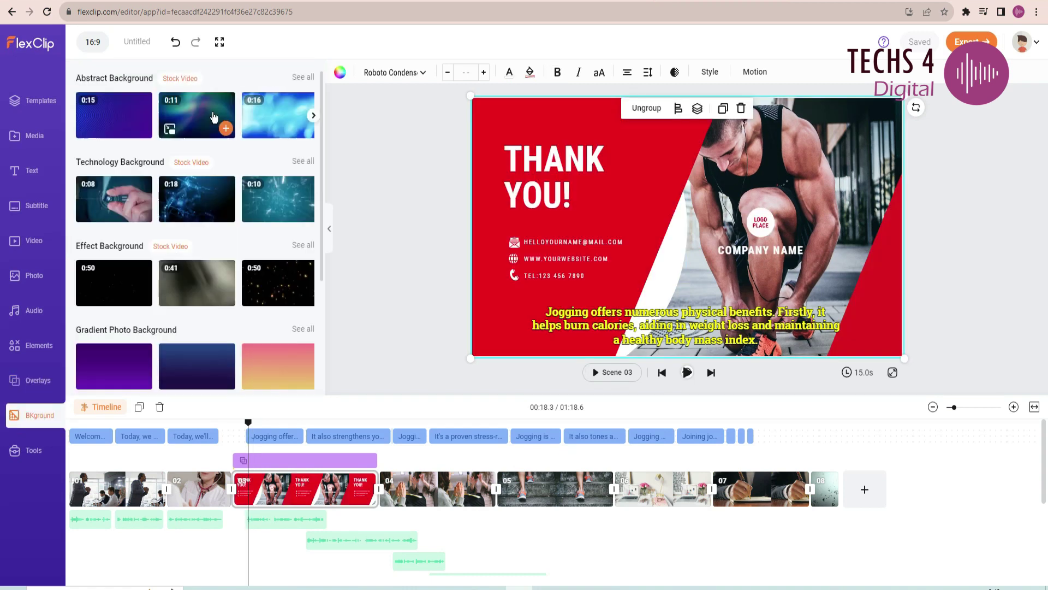
{"action": "left_click", "coordinate": [146, 164]}
{"action": "scroll", "coordinate": [185, 227], "scroll_direction": "down", "scroll_amount": 3}
Browse the full set of text styles in the Text library
{"action": "left_click", "coordinate": [32, 170]}
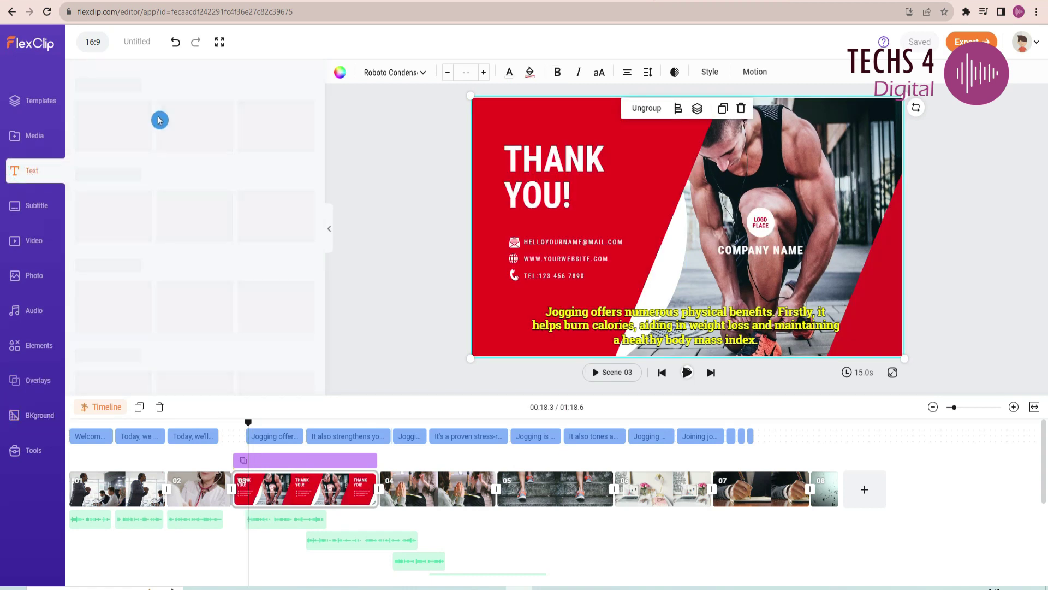
{"action": "scroll", "coordinate": [320, 227], "scroll_direction": "down", "scroll_amount": 4}
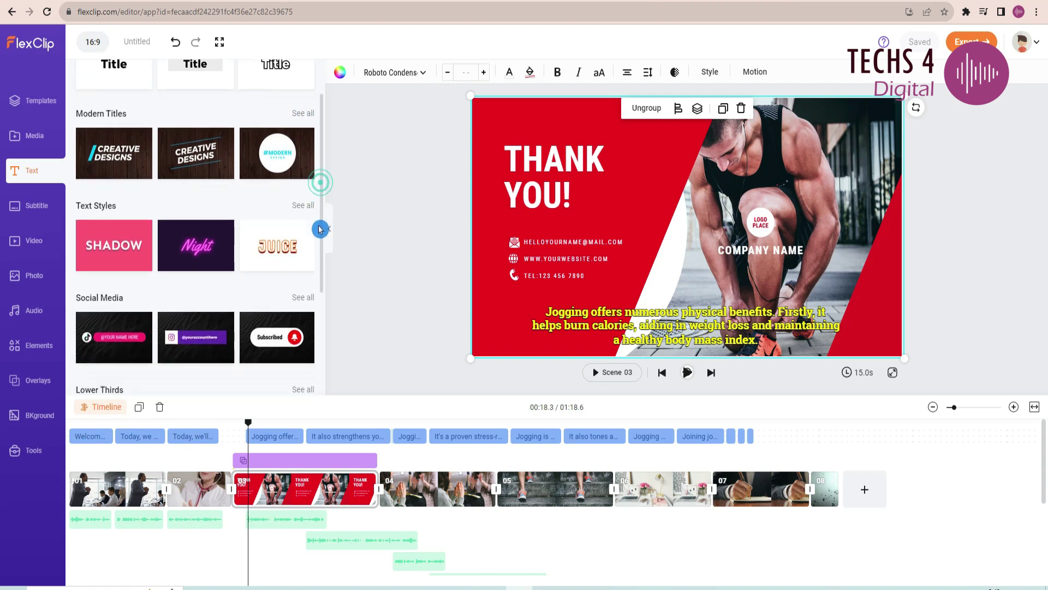
{"action": "scroll", "coordinate": [326, 191], "scroll_direction": "up", "scroll_amount": 4}
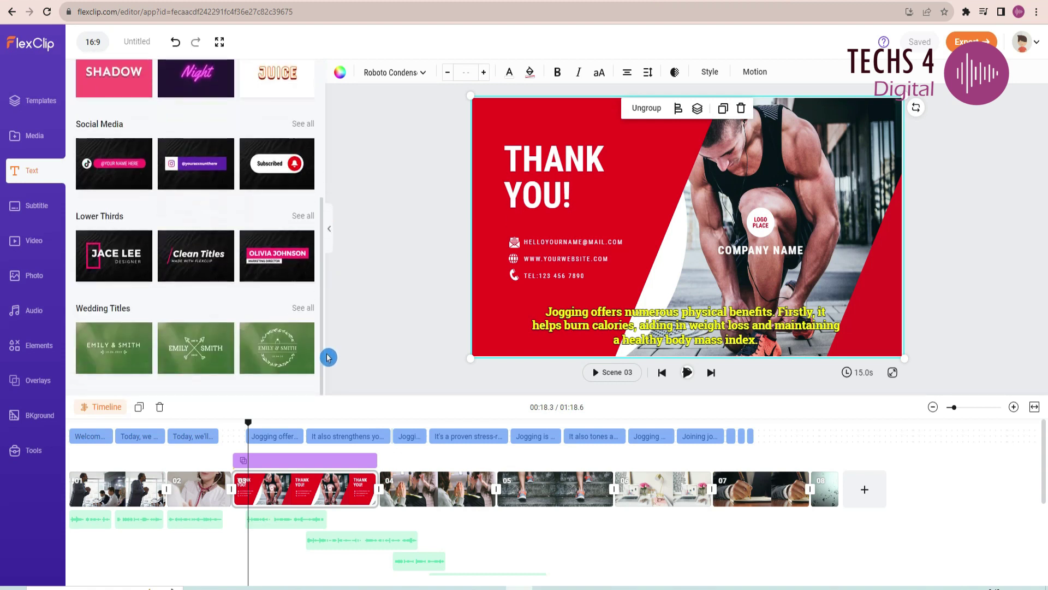
{"action": "scroll", "coordinate": [329, 273], "scroll_direction": "up", "scroll_amount": 5}
{"action": "left_click", "coordinate": [306, 263]}
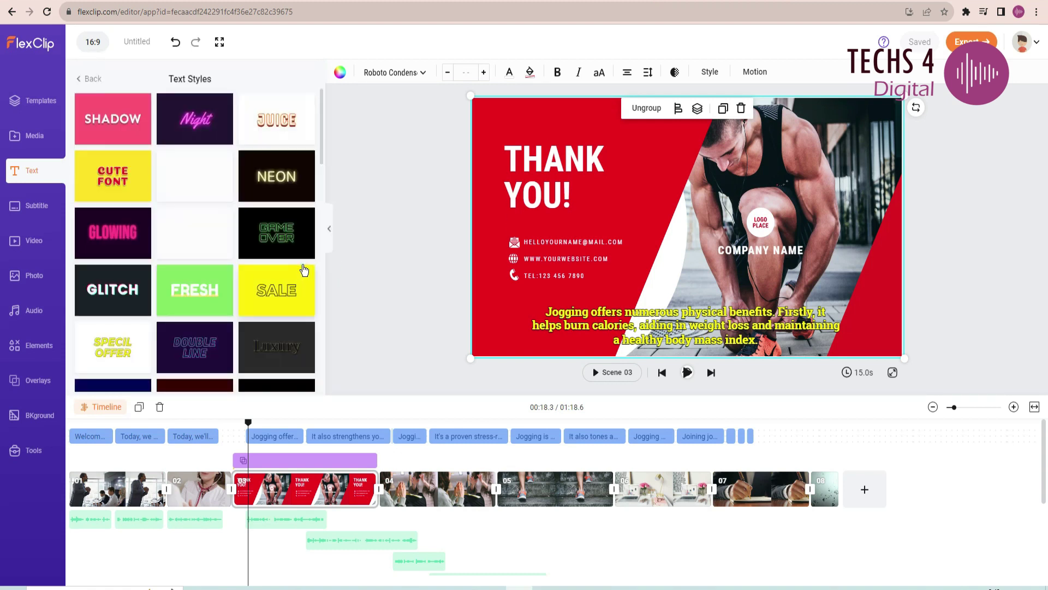
{"action": "scroll", "coordinate": [302, 269], "scroll_direction": "down", "scroll_amount": 5}
{"action": "scroll", "coordinate": [247, 220], "scroll_direction": "down", "scroll_amount": 12}
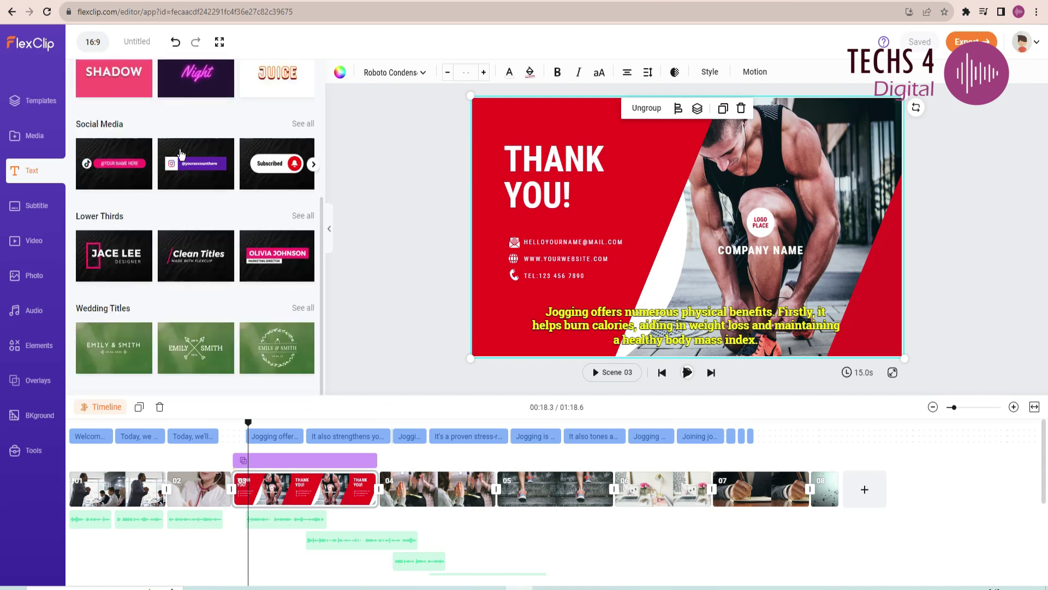
{"action": "scroll", "coordinate": [247, 220], "scroll_direction": "down", "scroll_amount": 15}
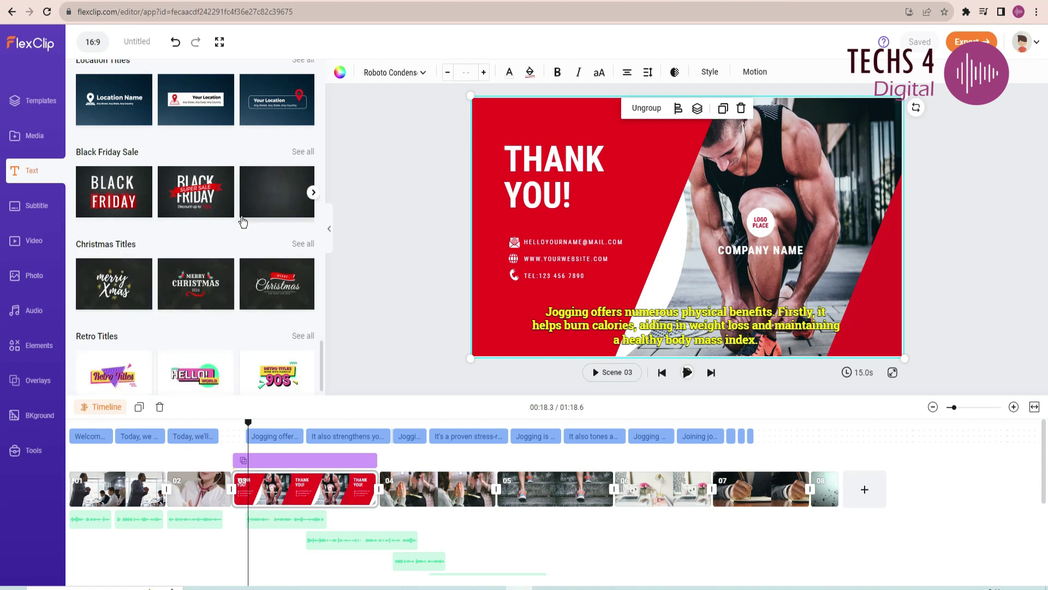
{"action": "scroll", "coordinate": [245, 207], "scroll_direction": "down", "scroll_amount": 2}
Show the complete collection of quote text templates
{"action": "left_click", "coordinate": [243, 194]}
{"action": "scroll", "coordinate": [243, 196], "scroll_direction": "up", "scroll_amount": 10}
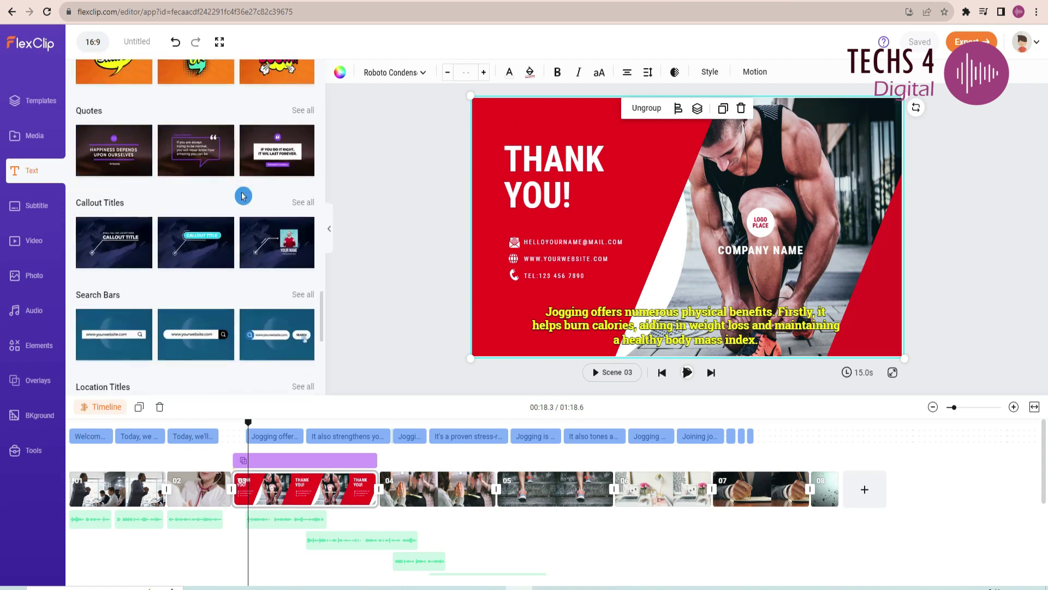
{"action": "left_click", "coordinate": [300, 283]}
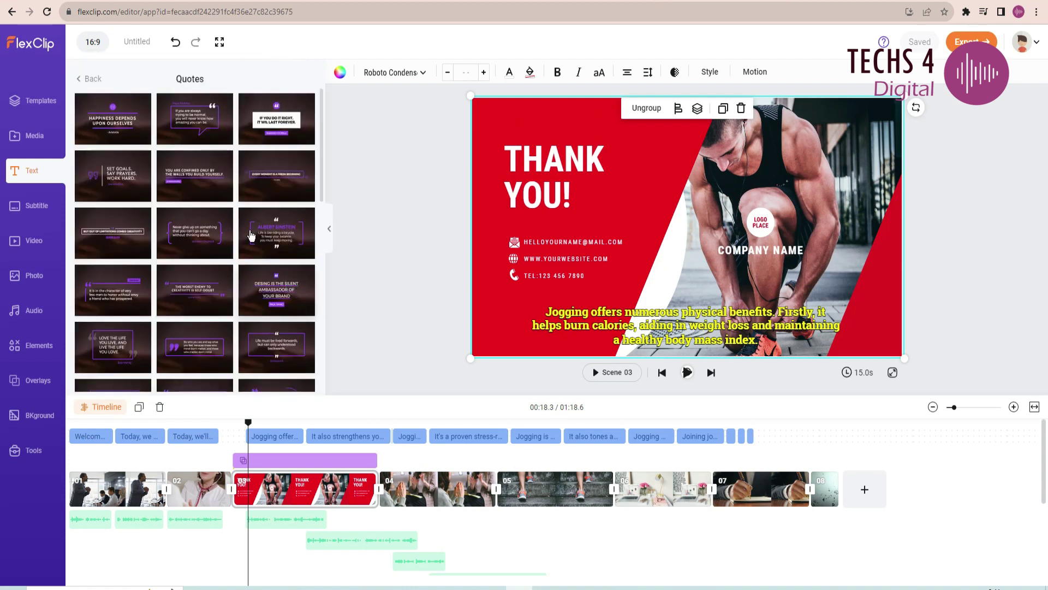
Split the subtitle after 'diseases' and give it a dark background box
{"action": "left_click_drag", "start_coordinate": [321, 187], "coordinate": [328, 321]}
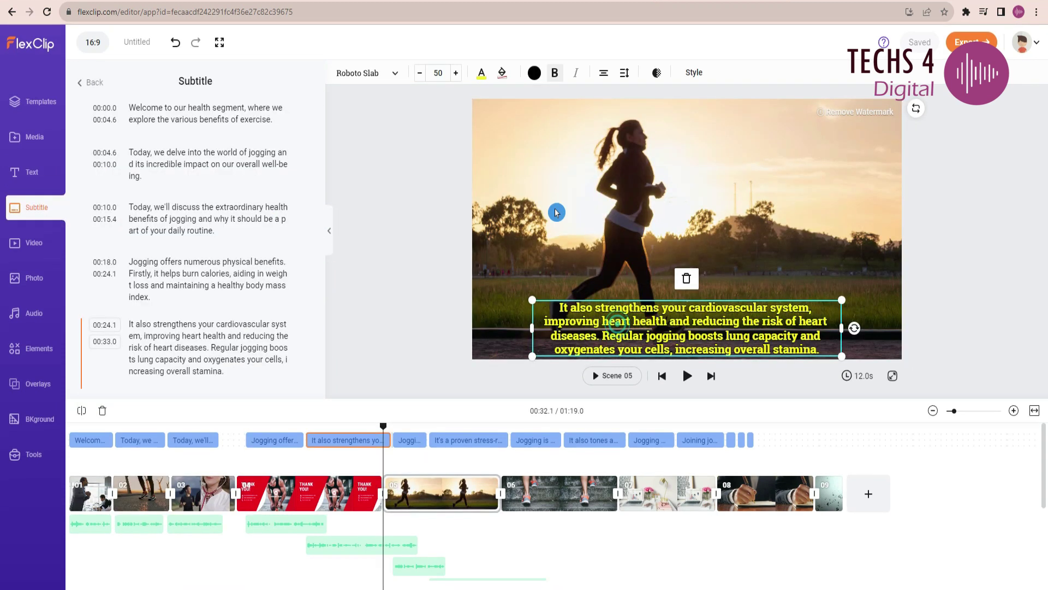
{"action": "key", "text": "Return"}
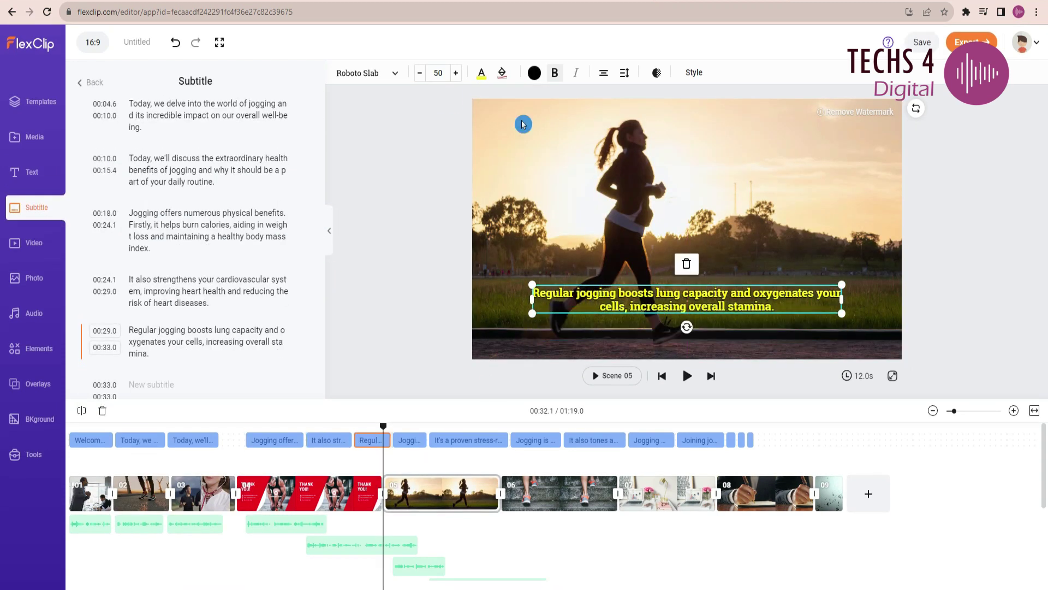
{"action": "left_click", "coordinate": [481, 72]}
{"action": "left_click", "coordinate": [503, 73]}
{"action": "left_click", "coordinate": [561, 99]}
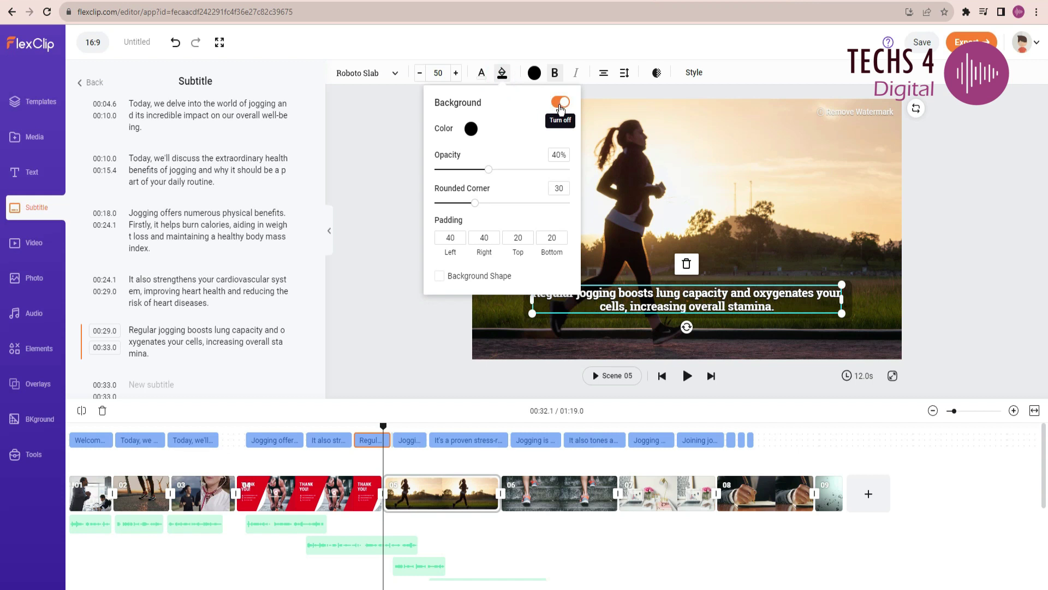
Preview the scene and shorten scene 05 to 7.4 seconds
{"action": "left_click", "coordinate": [687, 376]}
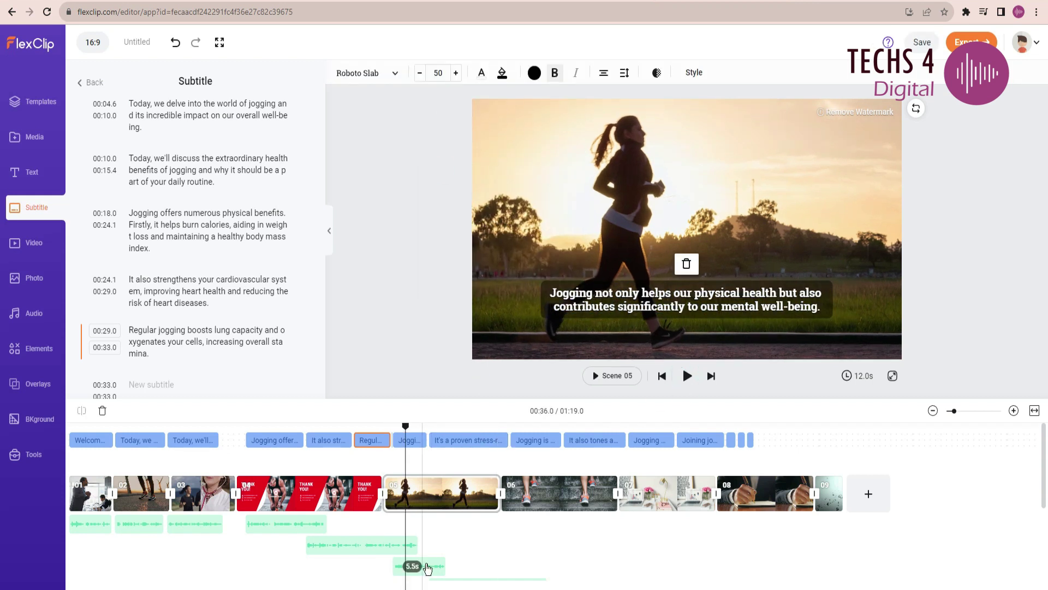
{"action": "left_click", "coordinate": [445, 545]}
{"action": "left_click_drag", "start_coordinate": [499, 494], "coordinate": [456, 494]}
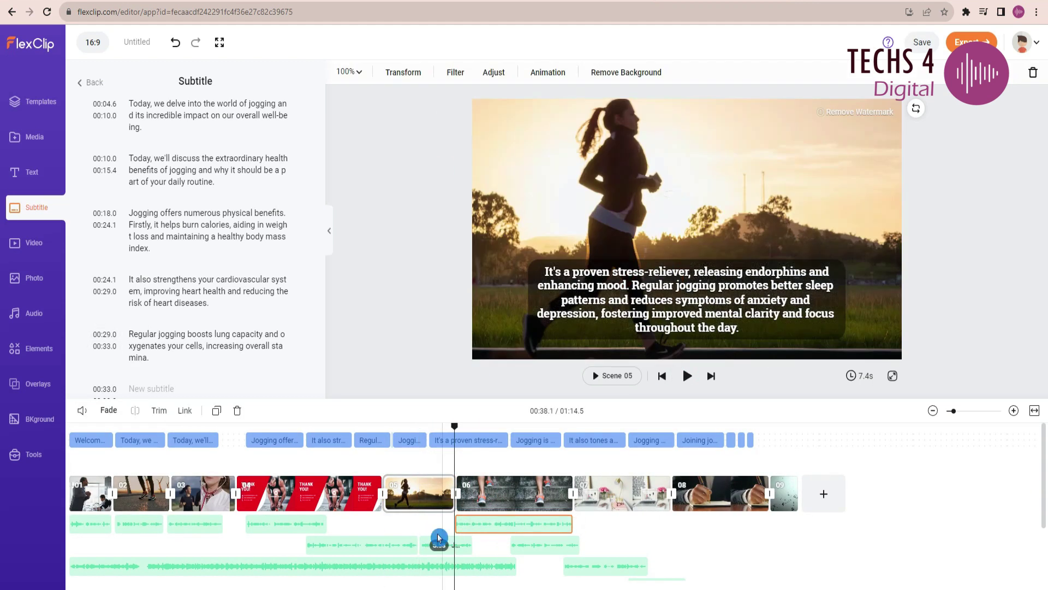
Make the 'Jogging not only' subtitle text black
{"action": "left_click", "coordinate": [512, 261]}
{"action": "left_click", "coordinate": [410, 440]}
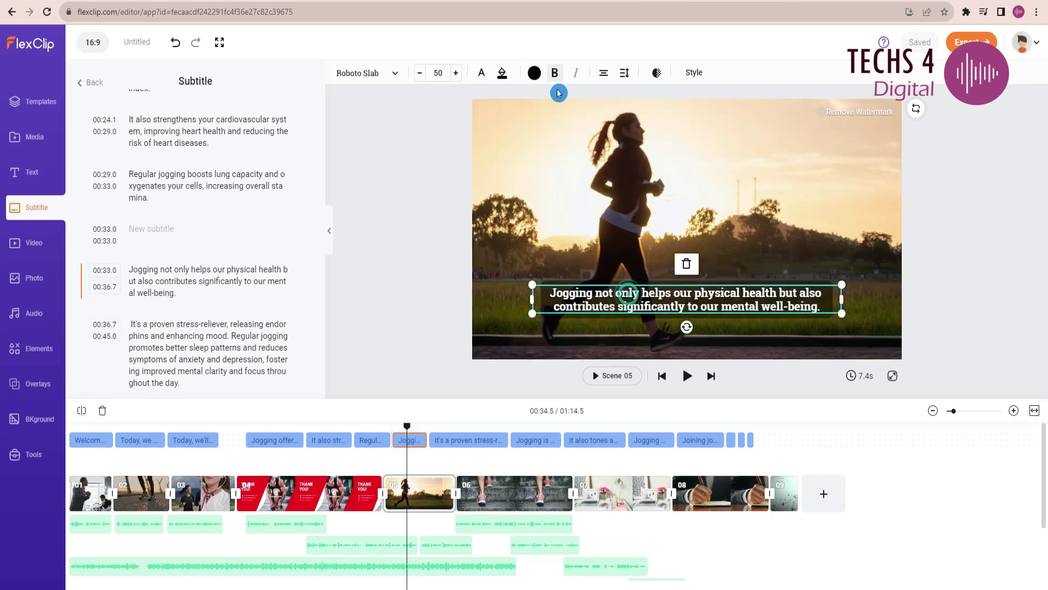
{"action": "left_click", "coordinate": [535, 73]}
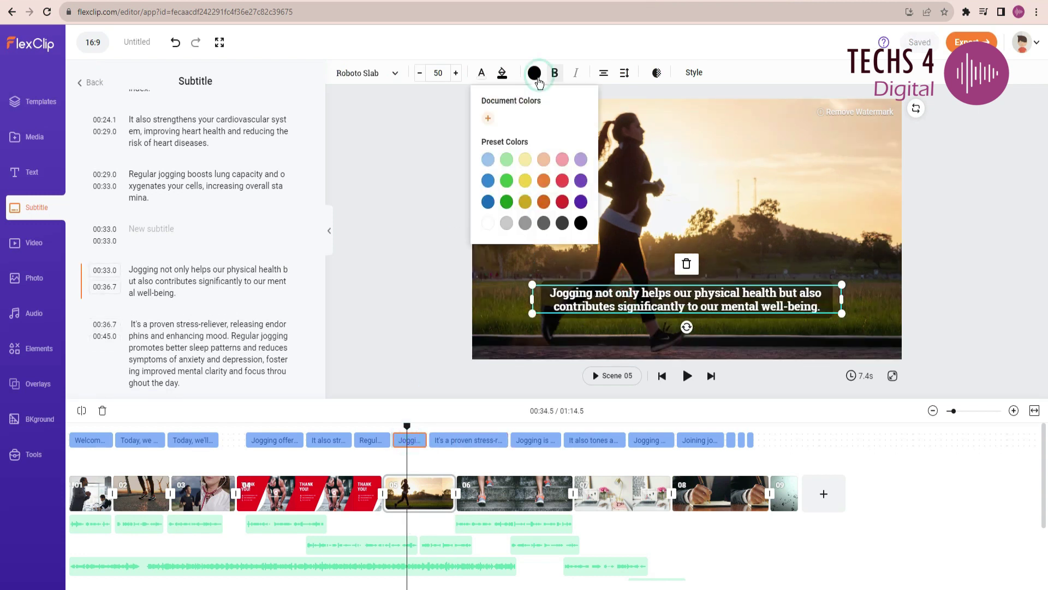
{"action": "left_click", "coordinate": [498, 203]}
{"action": "left_click", "coordinate": [581, 223]}
Set the subtitle to Abril Fatface at size 54, widening letter spacing and tightening line height
{"action": "left_click", "coordinate": [455, 73]}
{"action": "left_click", "coordinate": [455, 73]}
{"action": "left_click", "coordinate": [455, 73]}
{"action": "left_click", "coordinate": [456, 73]}
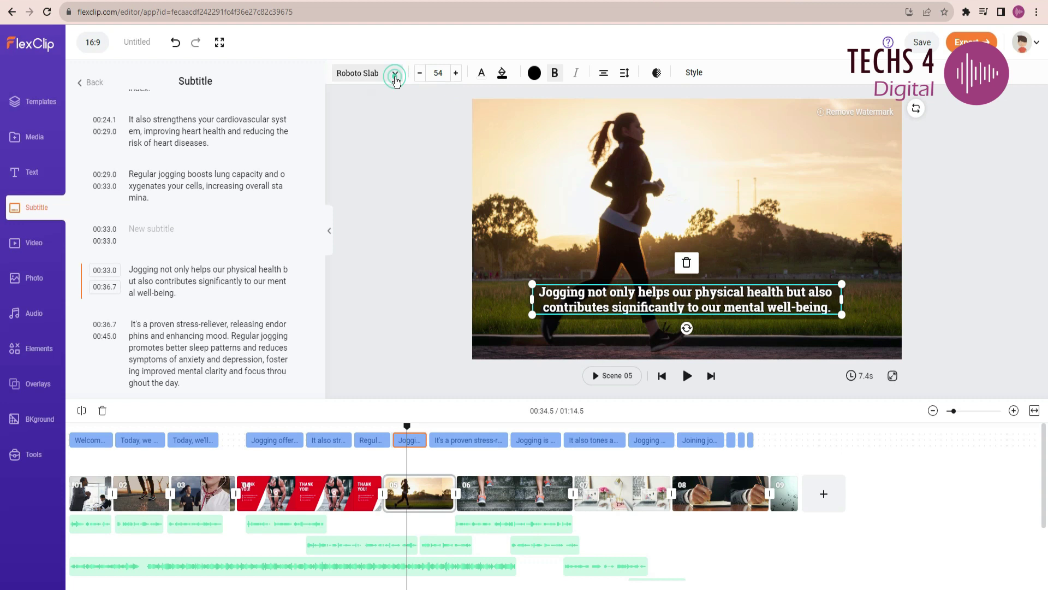
{"action": "left_click", "coordinate": [393, 73]}
{"action": "left_click", "coordinate": [165, 255]}
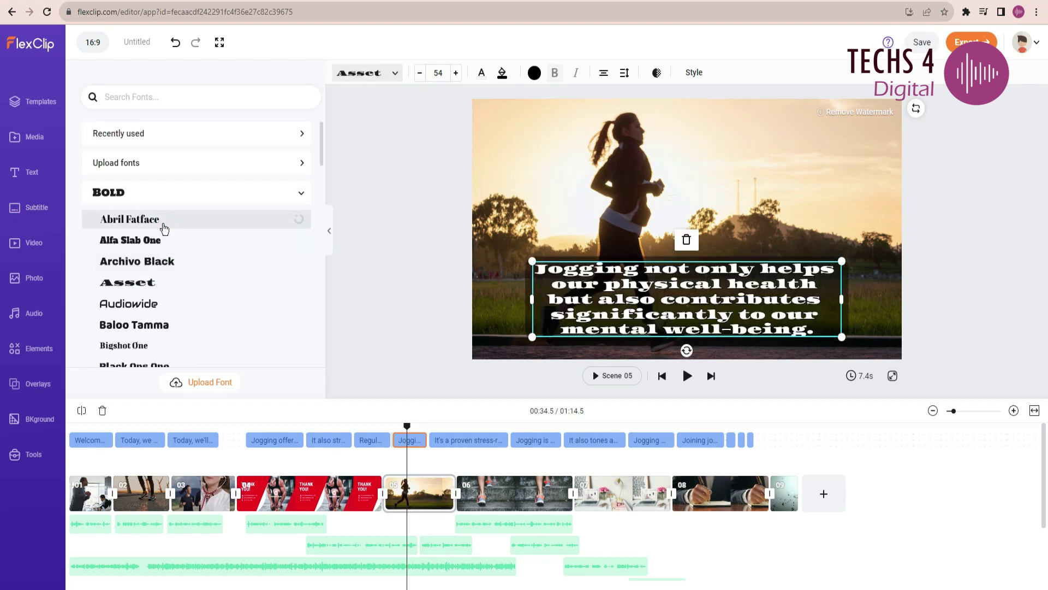
{"action": "left_click", "coordinate": [143, 219]}
{"action": "left_click", "coordinate": [624, 72]}
{"action": "left_click_drag", "start_coordinate": [603, 163], "coordinate": [613, 162]}
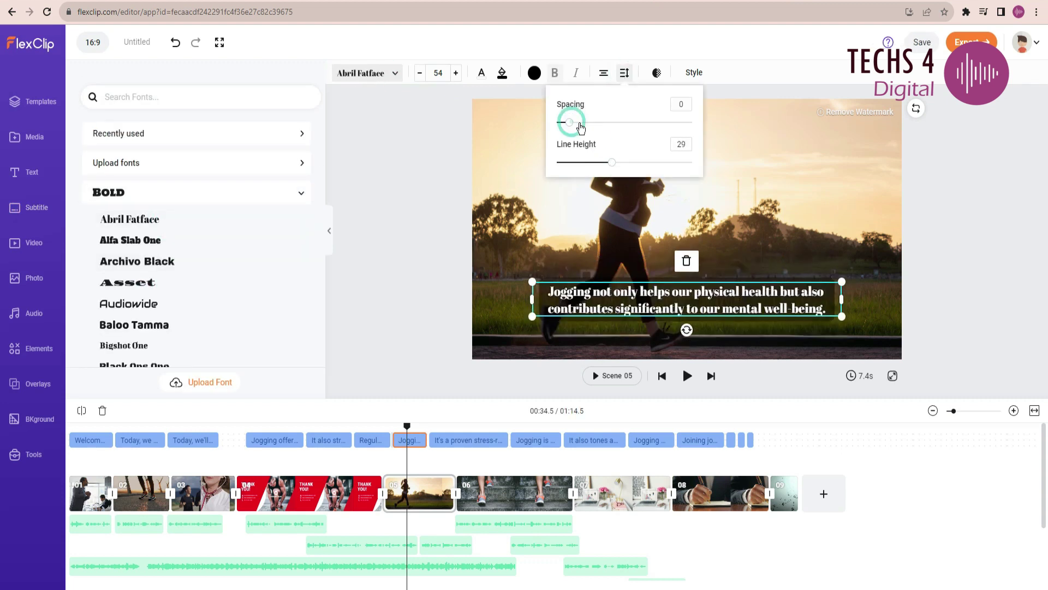
{"action": "left_click_drag", "start_coordinate": [569, 122], "coordinate": [579, 116]}
Remove the background from the scene's footage
{"action": "left_click", "coordinate": [694, 72]}
{"action": "left_click", "coordinate": [194, 137]}
{"action": "scroll", "coordinate": [194, 137], "scroll_direction": "down", "scroll_amount": 2}
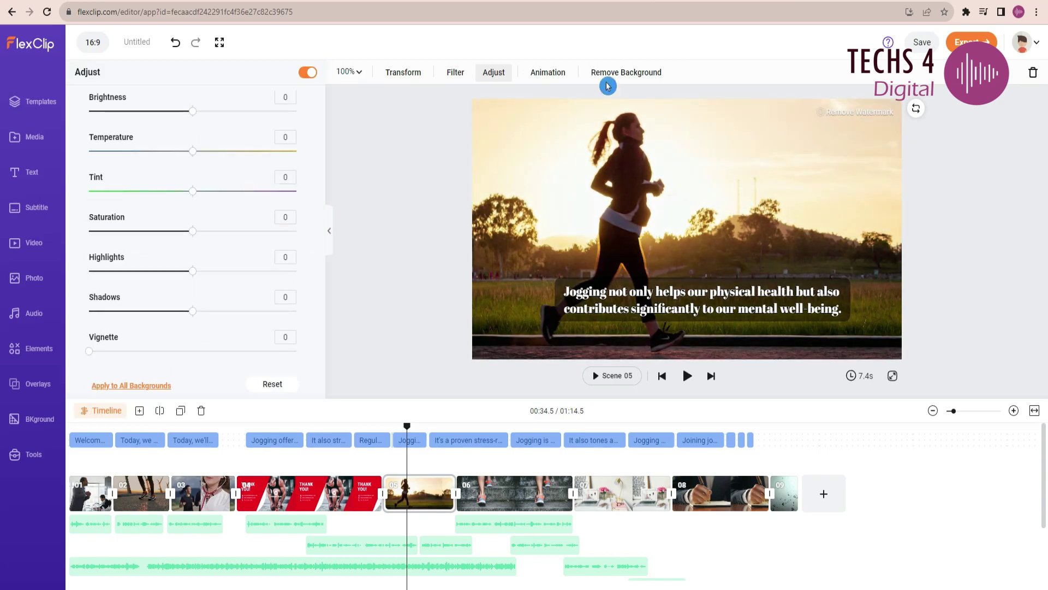
{"action": "left_click", "coordinate": [610, 76]}
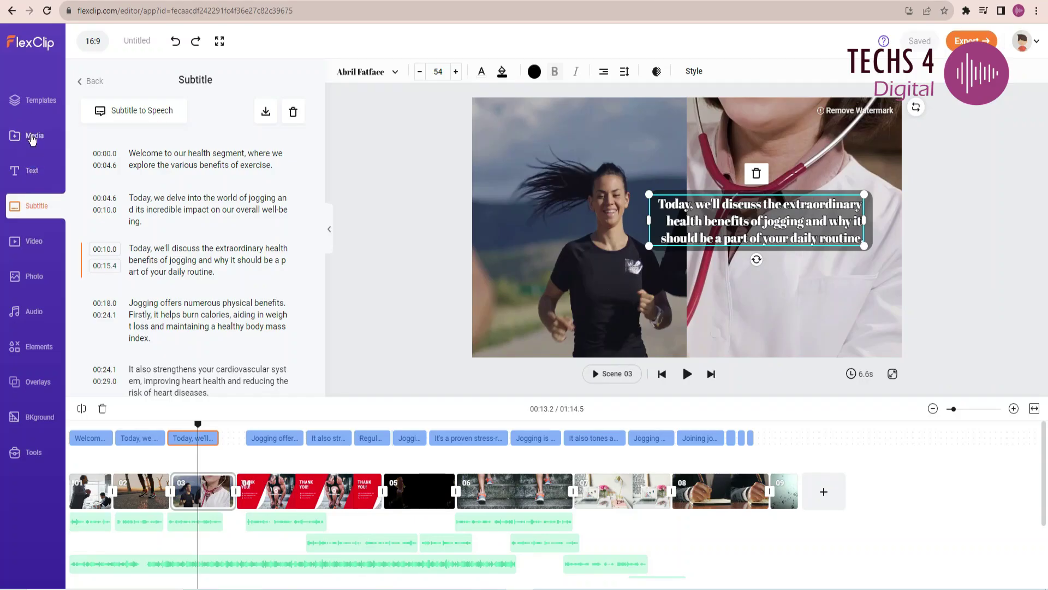
Try the Media library's microphone voiceover and screen recording options
{"action": "left_click", "coordinate": [32, 139]}
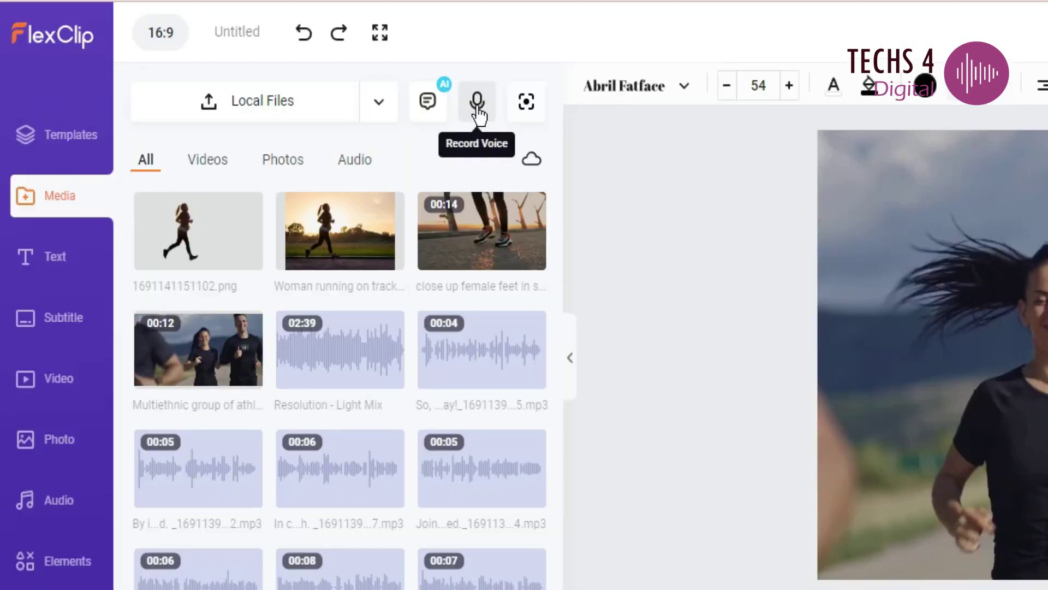
{"action": "left_click", "coordinate": [276, 81]}
{"action": "left_click", "coordinate": [226, 31]}
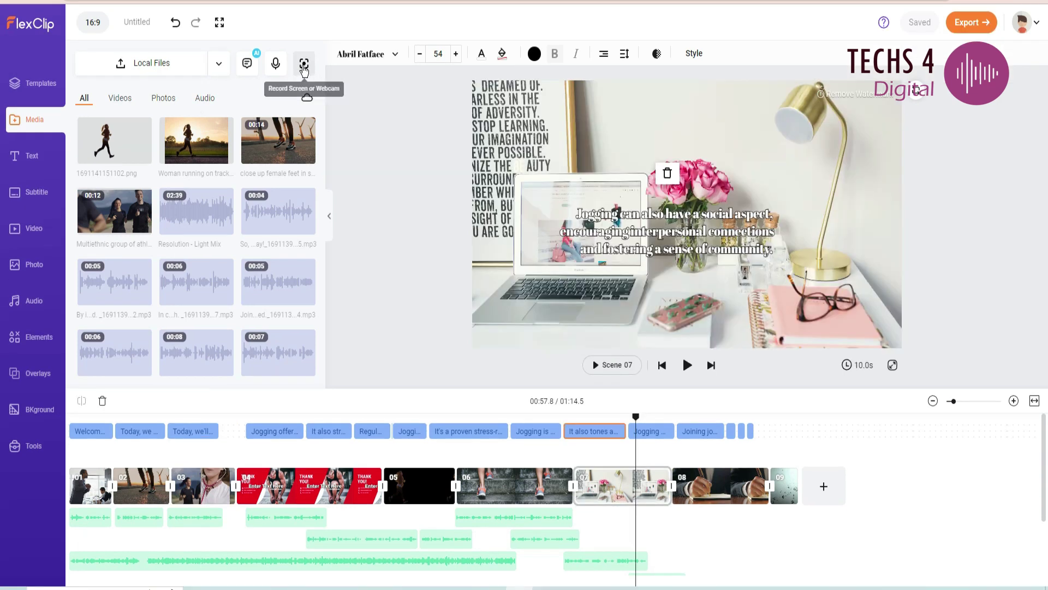
{"action": "left_click", "coordinate": [304, 82]}
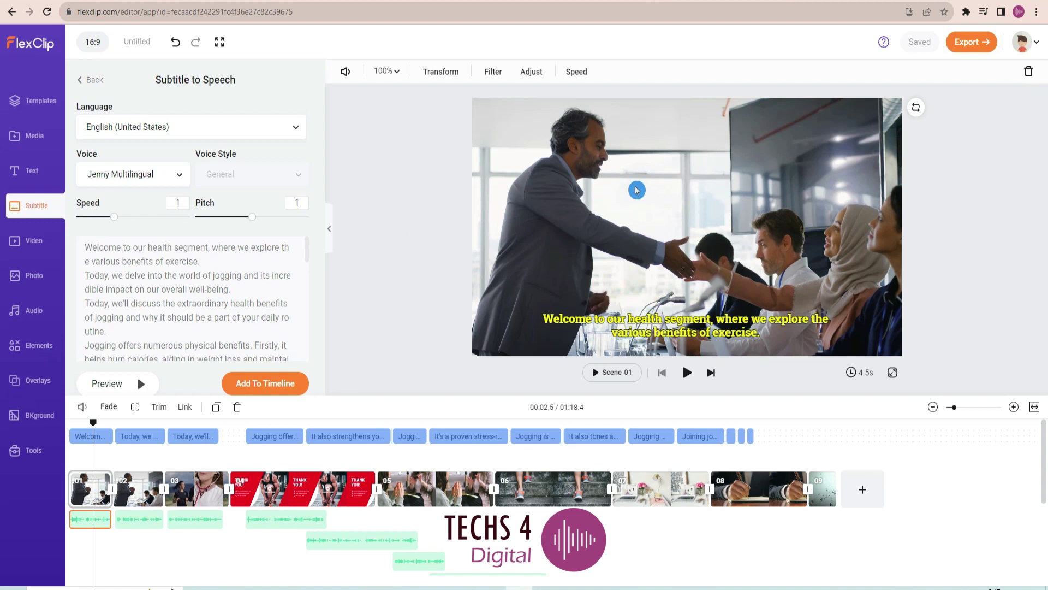
{"action": "left_click", "coordinate": [980, 48]}
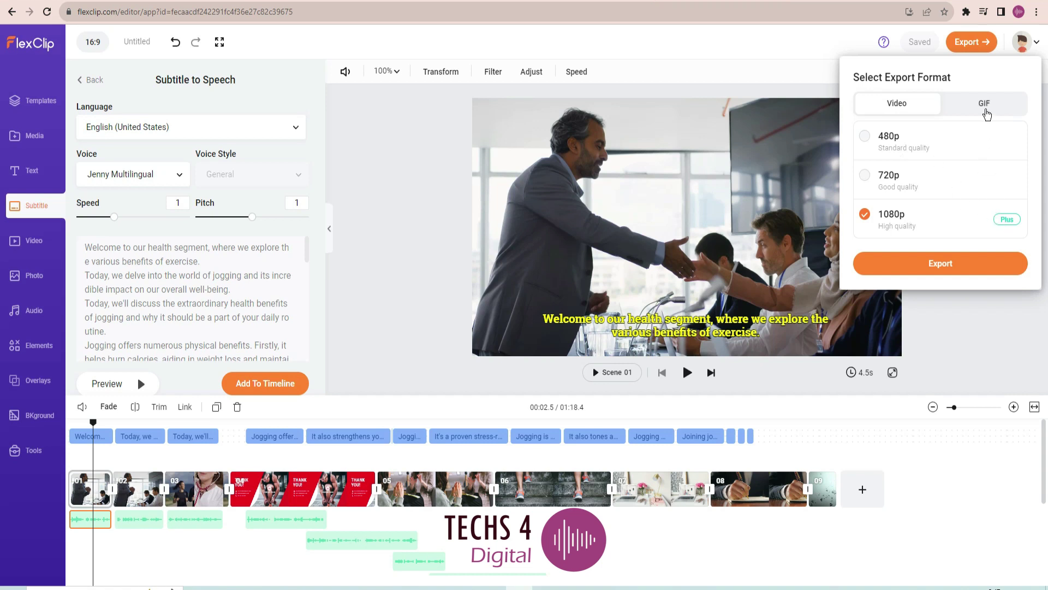
{"action": "left_click", "coordinate": [986, 106]}
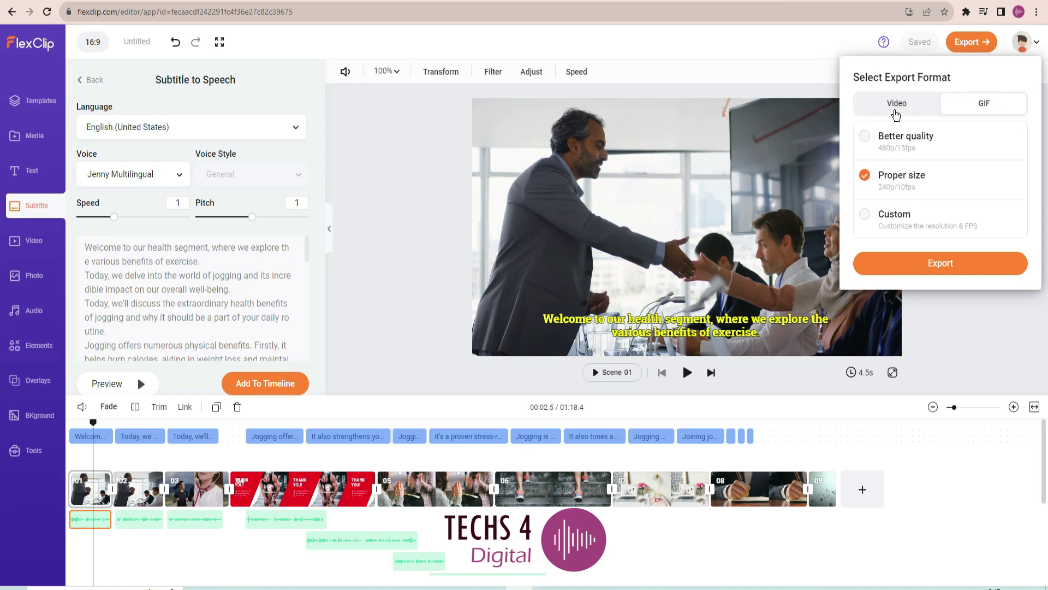
{"action": "left_click", "coordinate": [896, 111]}
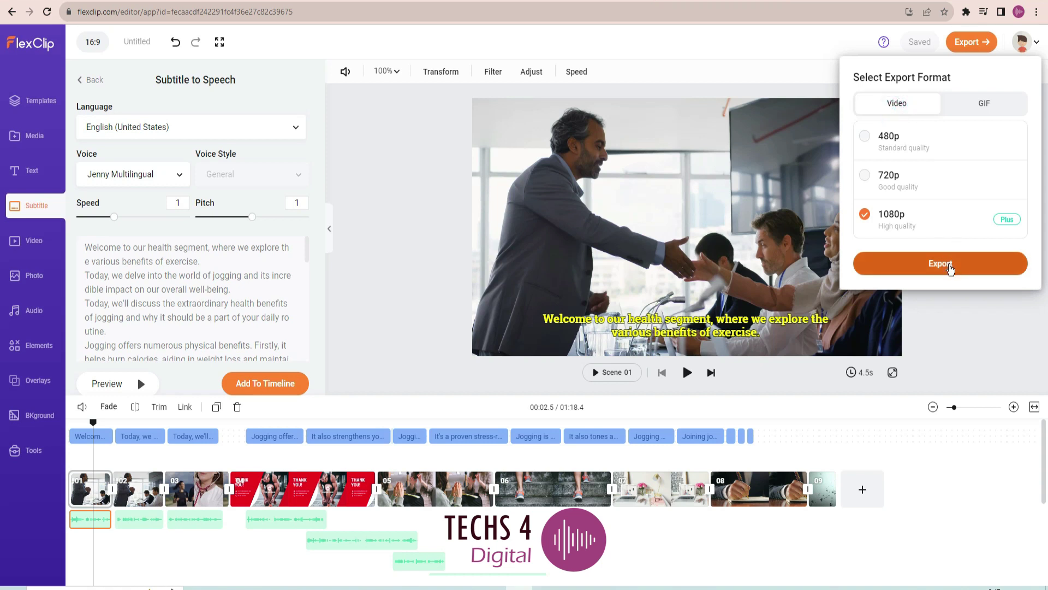
{"action": "left_click", "coordinate": [762, 68]}
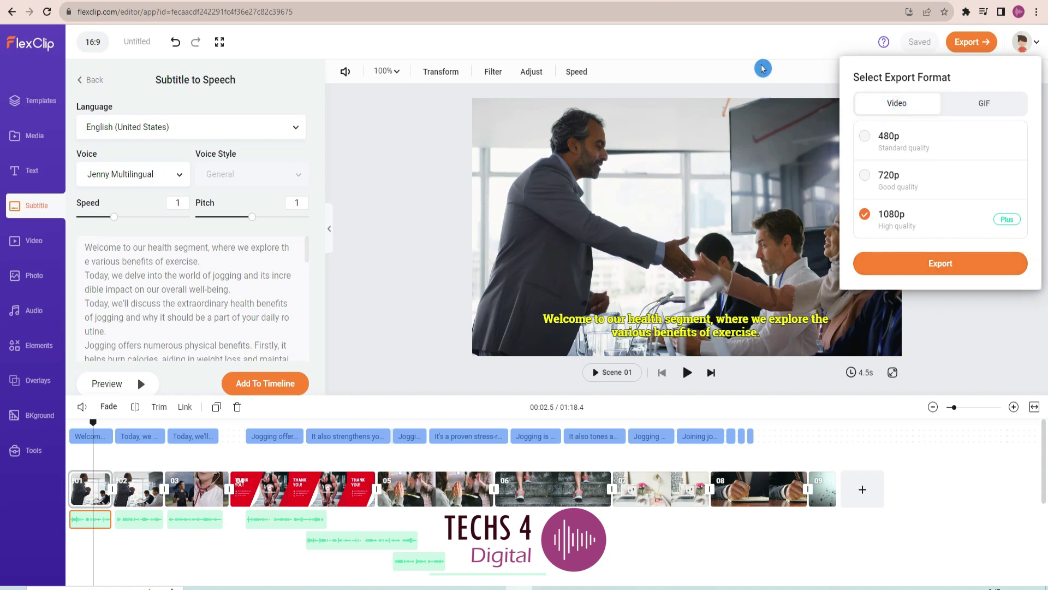
{"action": "left_click", "coordinate": [763, 68]}
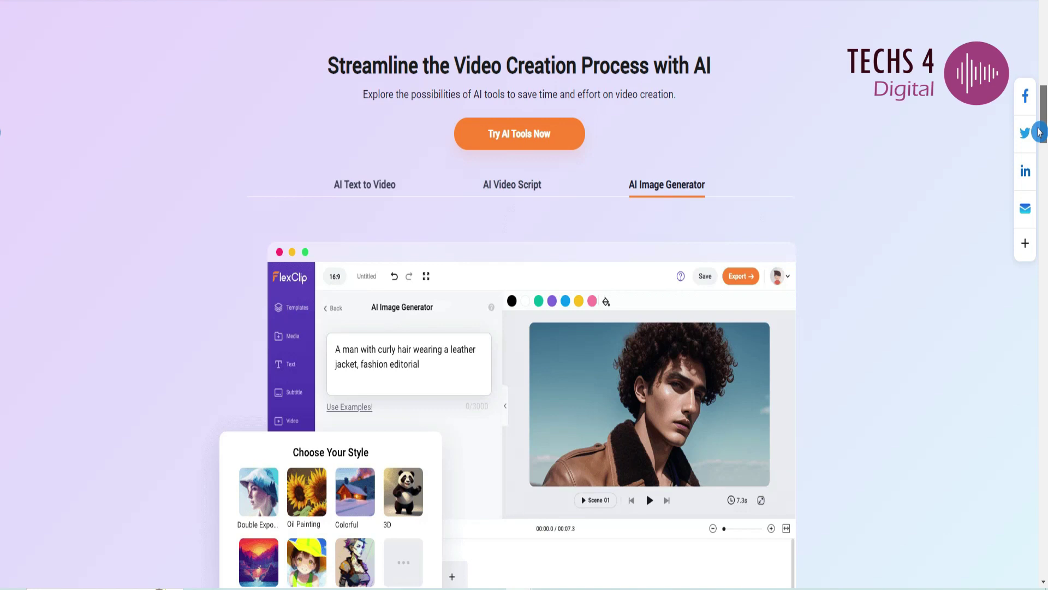
View the AI Text to Video, AI Video Script and AI Image Generator demos
{"action": "left_click", "coordinate": [382, 191]}
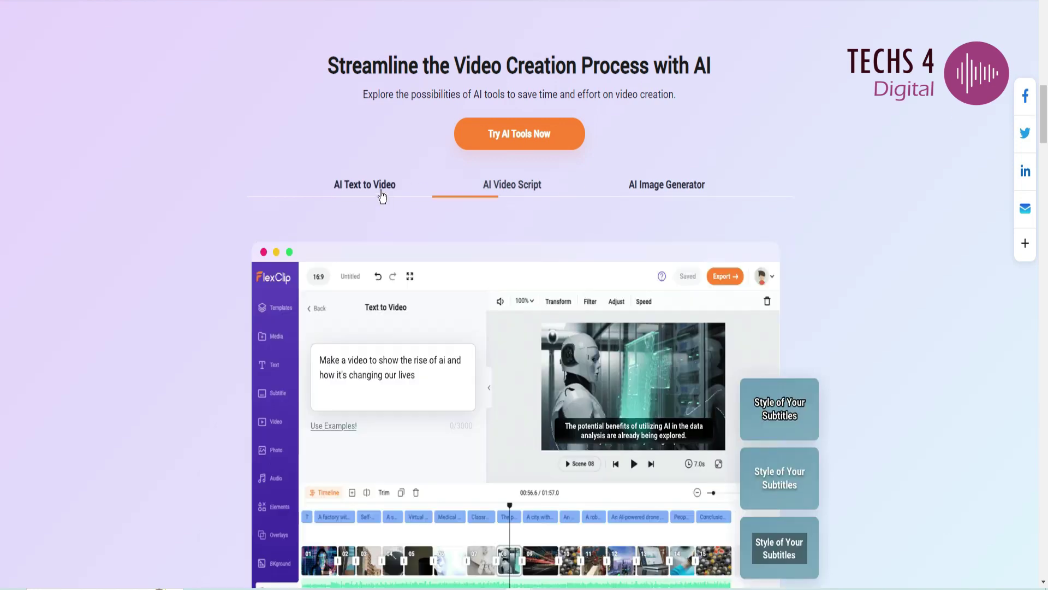
{"action": "left_click", "coordinate": [510, 191]}
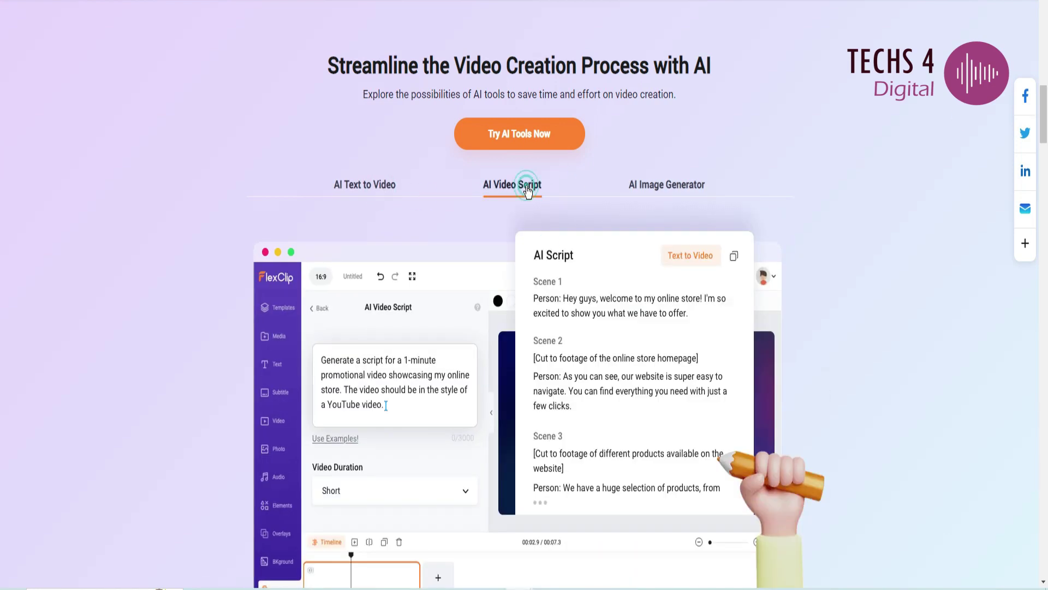
{"action": "left_click", "coordinate": [693, 192]}
{"action": "scroll", "coordinate": [866, 458], "scroll_direction": "down", "scroll_amount": 3}
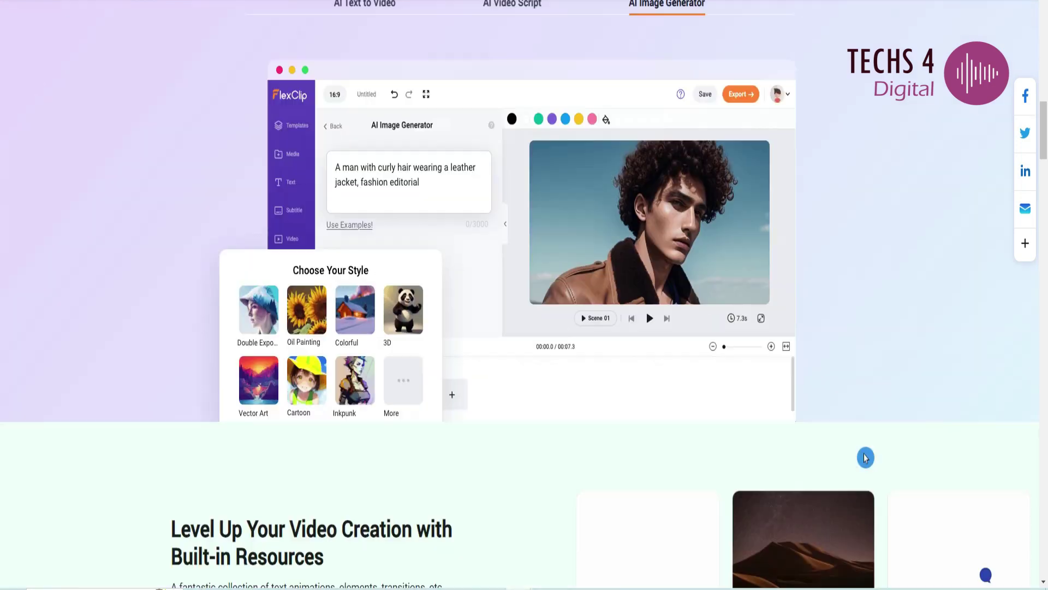
{"action": "scroll", "coordinate": [865, 458], "scroll_direction": "down", "scroll_amount": 7}
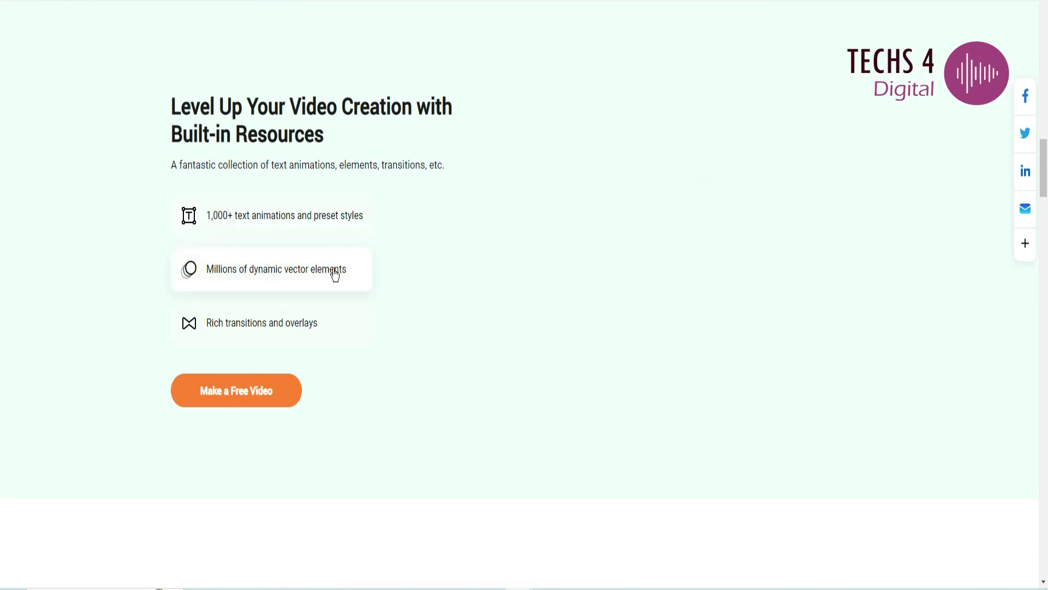
Preview the transitions and overlays feature, scroll to the footer, and return to AppSumo
{"action": "left_click", "coordinate": [299, 326]}
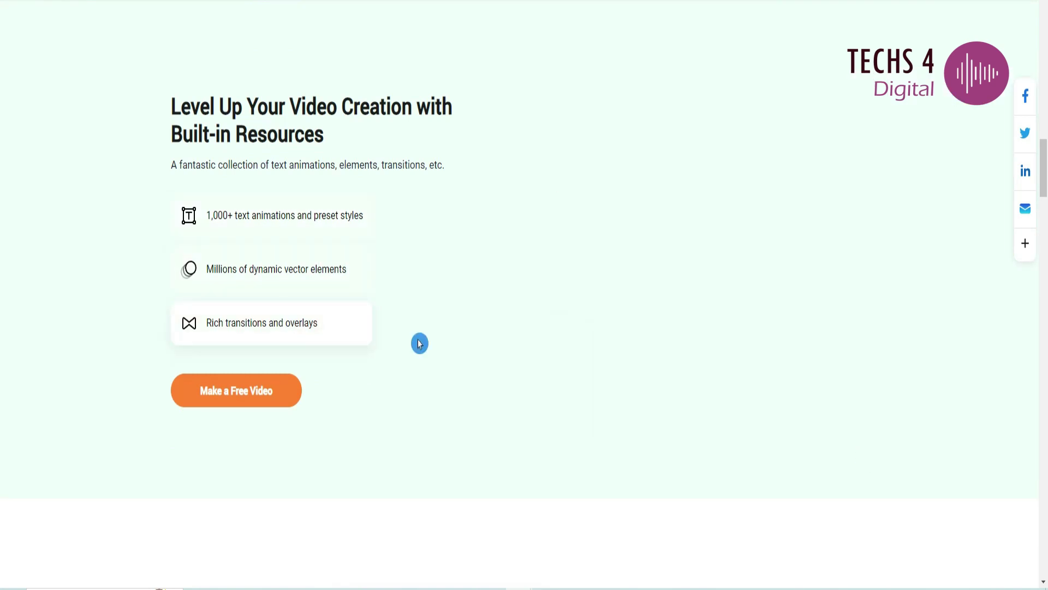
{"action": "scroll", "coordinate": [420, 343], "scroll_direction": "down", "scroll_amount": 10}
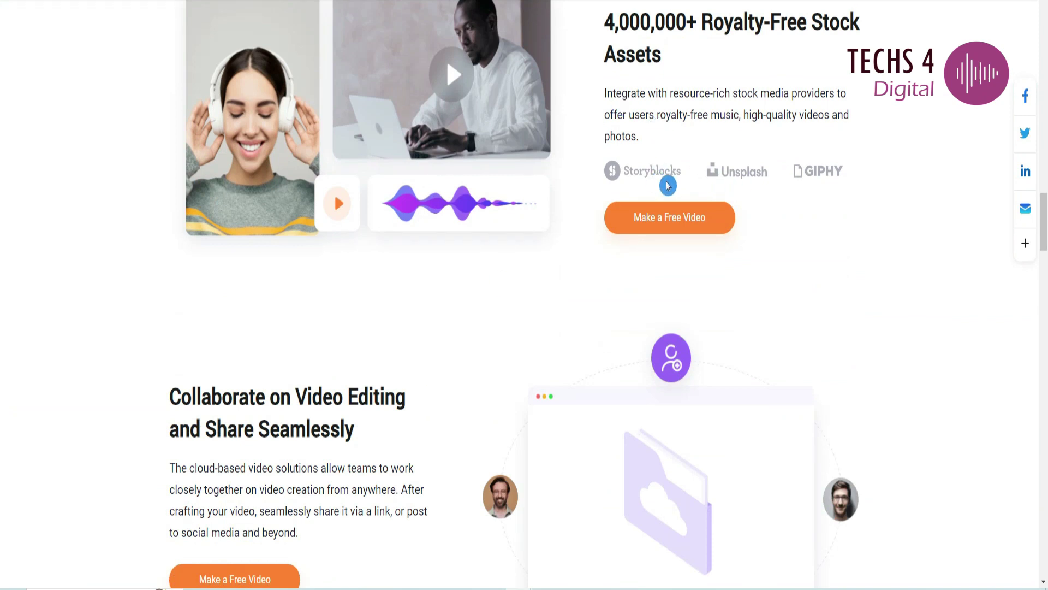
{"action": "scroll", "coordinate": [786, 288], "scroll_direction": "down", "scroll_amount": 10}
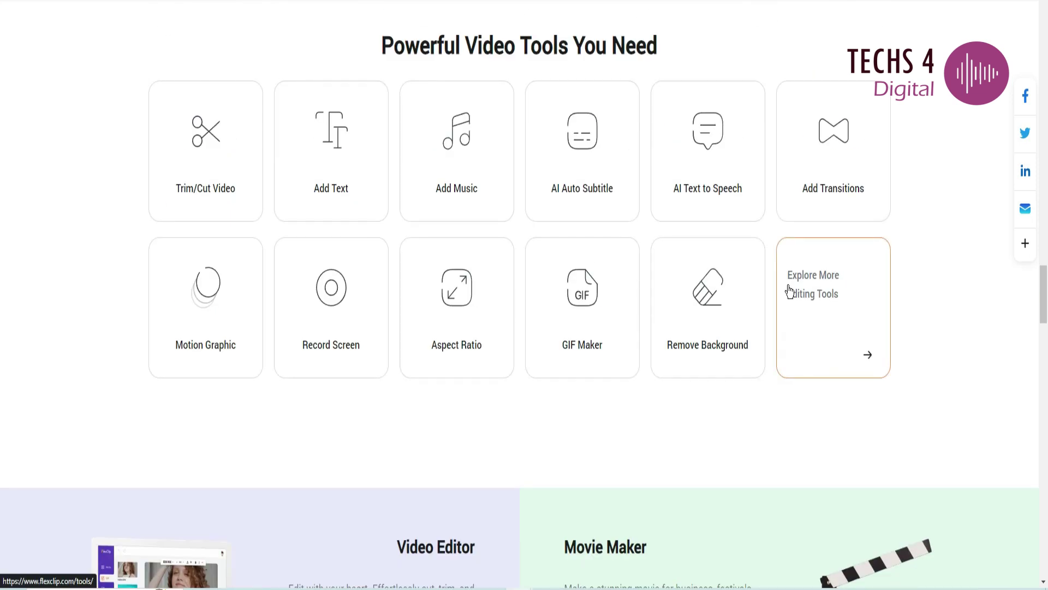
{"action": "scroll", "coordinate": [890, 322], "scroll_direction": "down", "scroll_amount": 15}
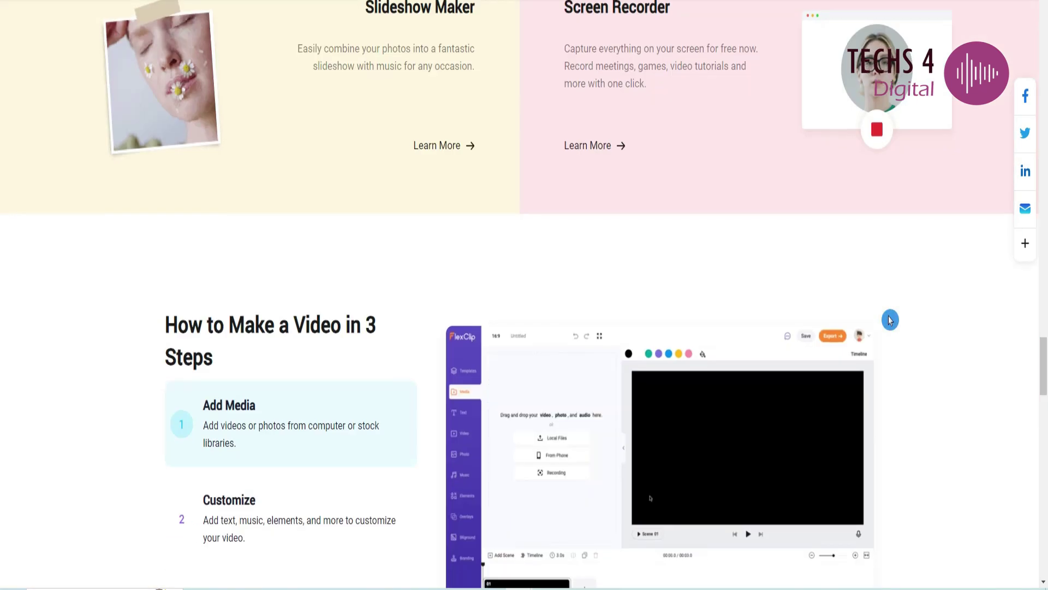
{"action": "scroll", "coordinate": [926, 459], "scroll_direction": "down", "scroll_amount": 15}
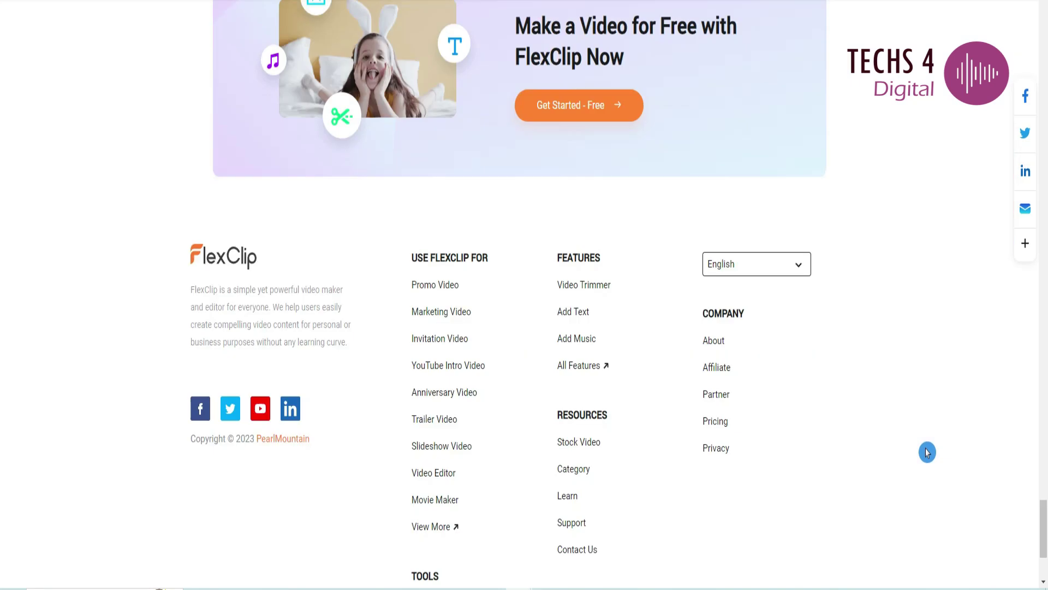
{"action": "key", "text": "alt+Left"}
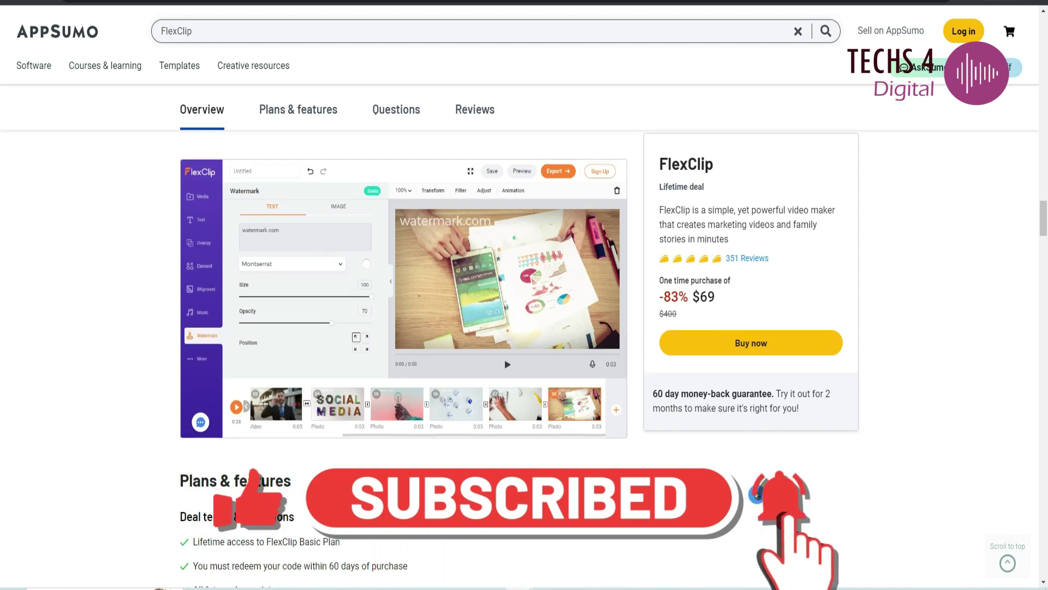
{"action": "scroll", "coordinate": [521, 425], "scroll_direction": "down", "scroll_amount": 3}
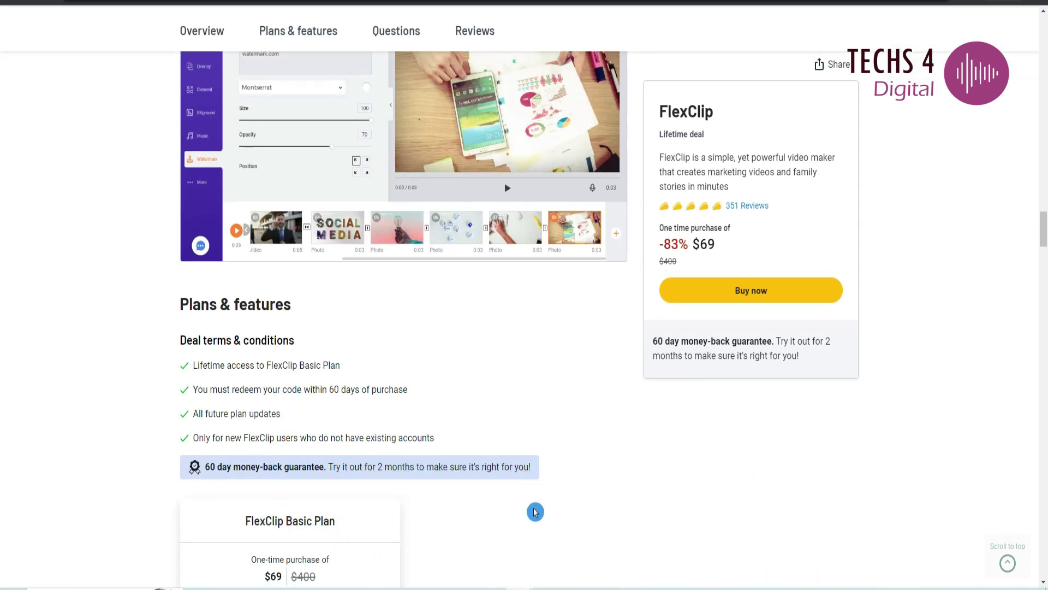
{"action": "scroll", "coordinate": [535, 511], "scroll_direction": "down", "scroll_amount": 15}
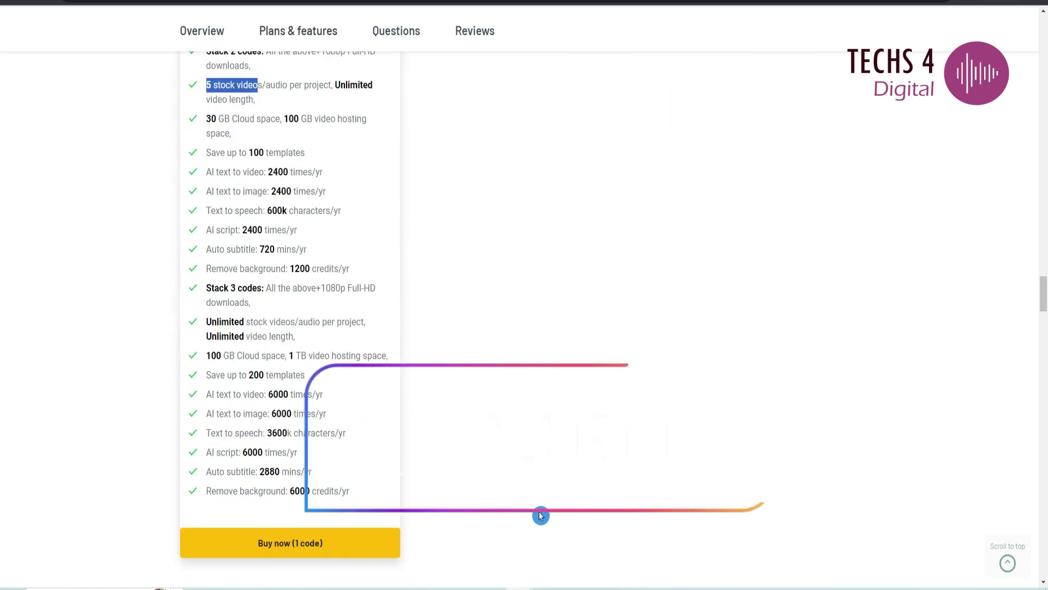
{"action": "scroll", "coordinate": [541, 515], "scroll_direction": "up", "scroll_amount": 20}
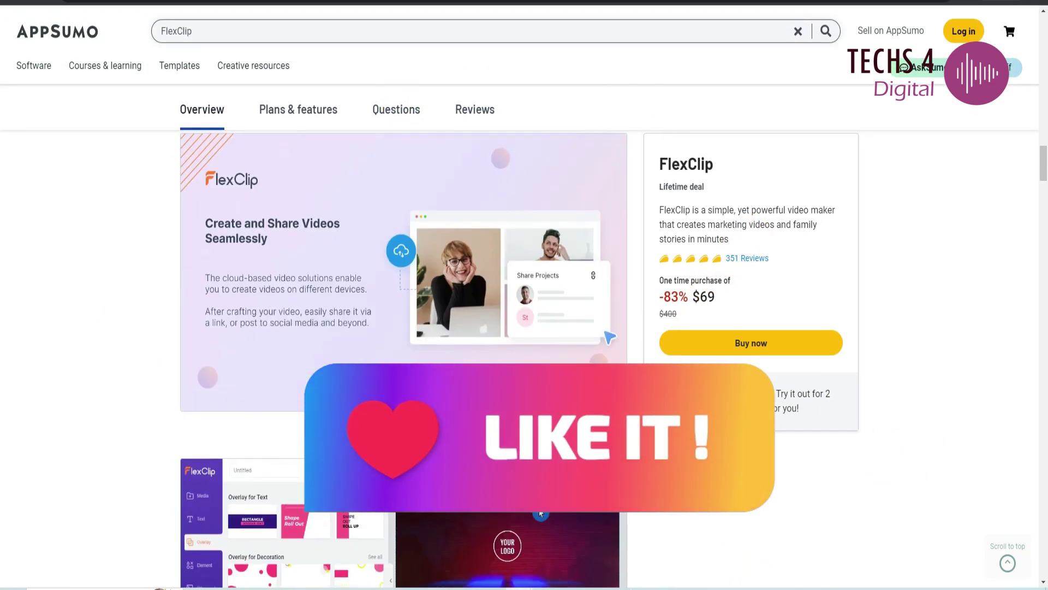